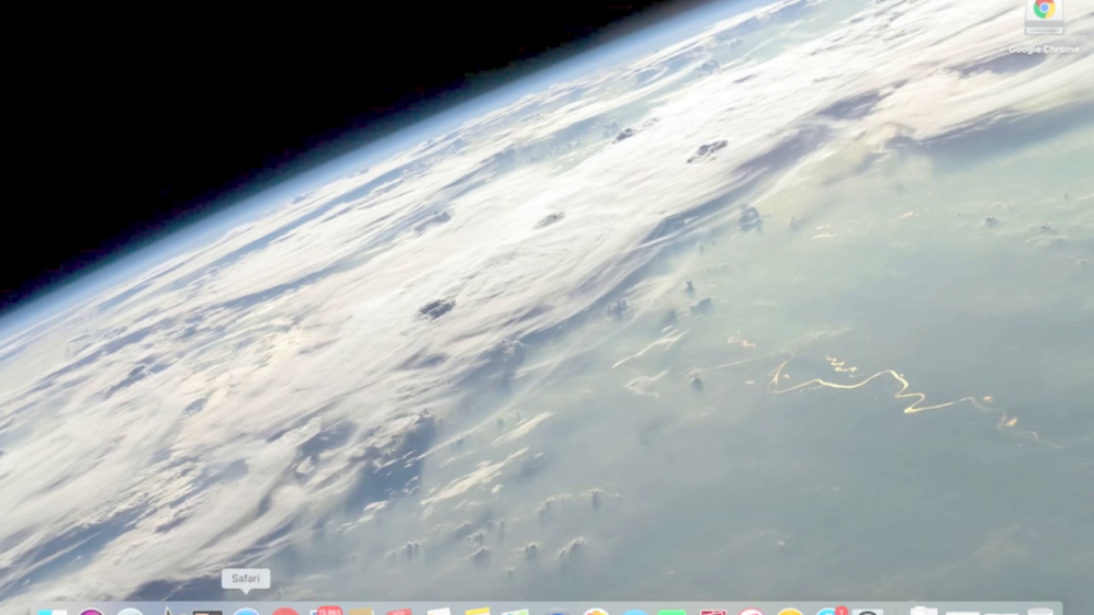
Launch Safari, open Google from Favorites, then reach Apple's Support Downloads page through an apple.com search
click(245, 611)
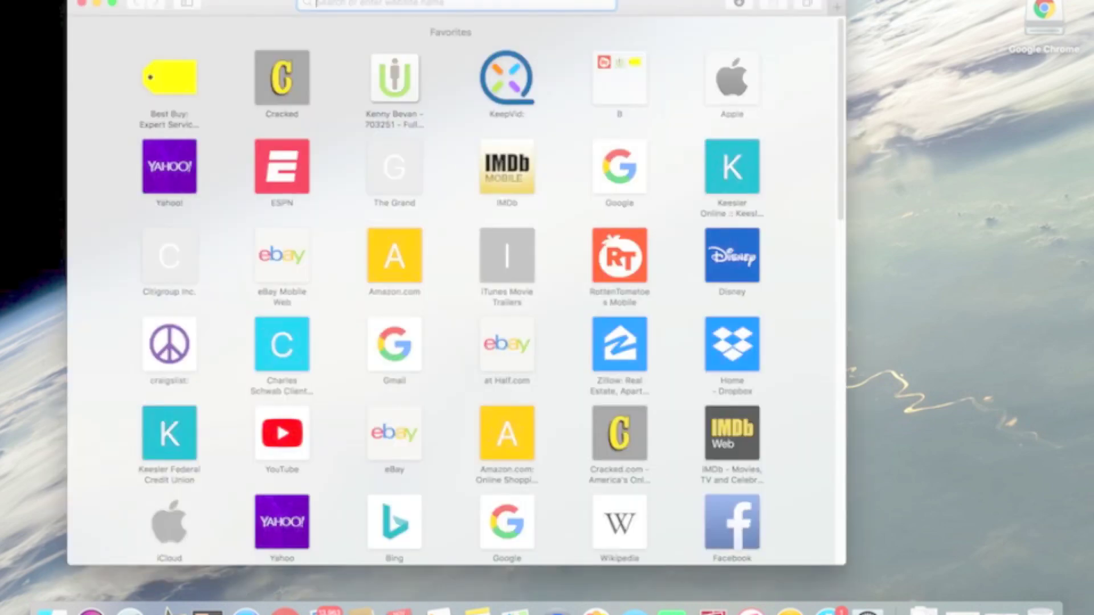
click(638, 181)
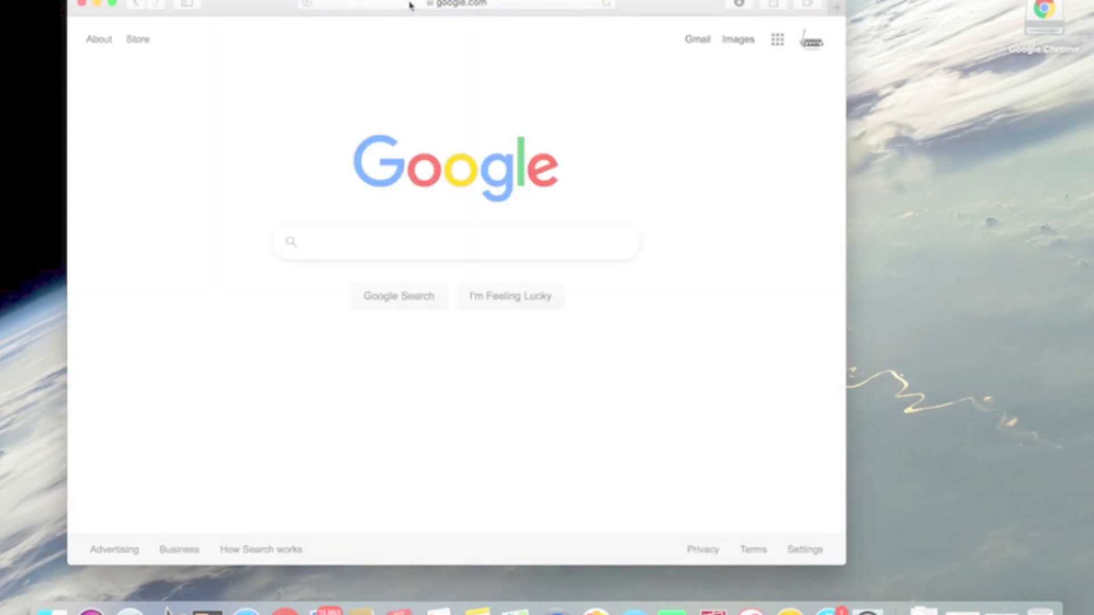
click(409, 4)
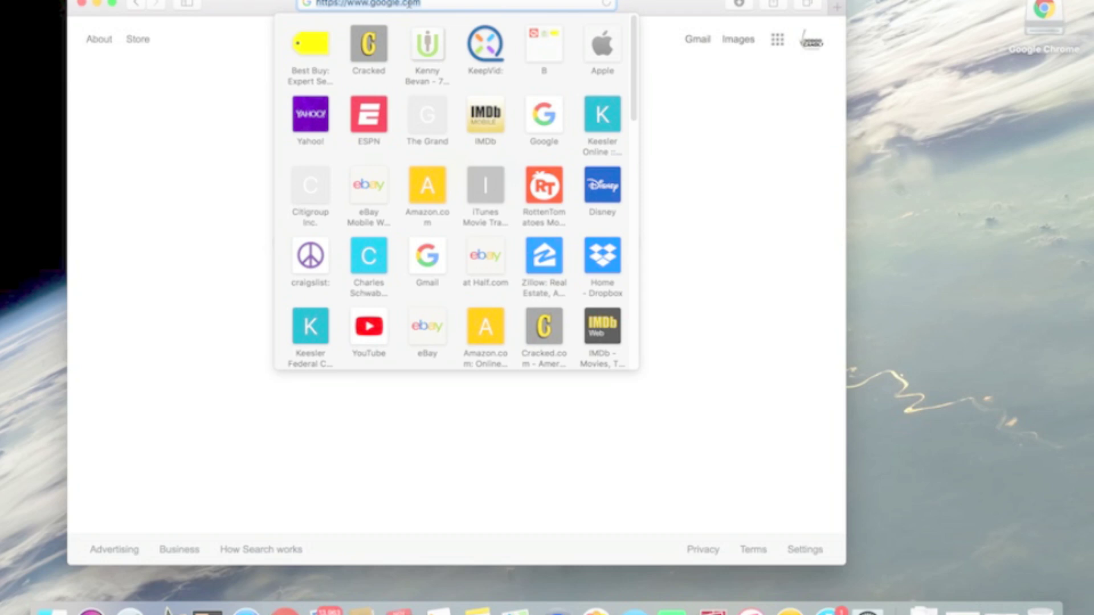
text(apple)
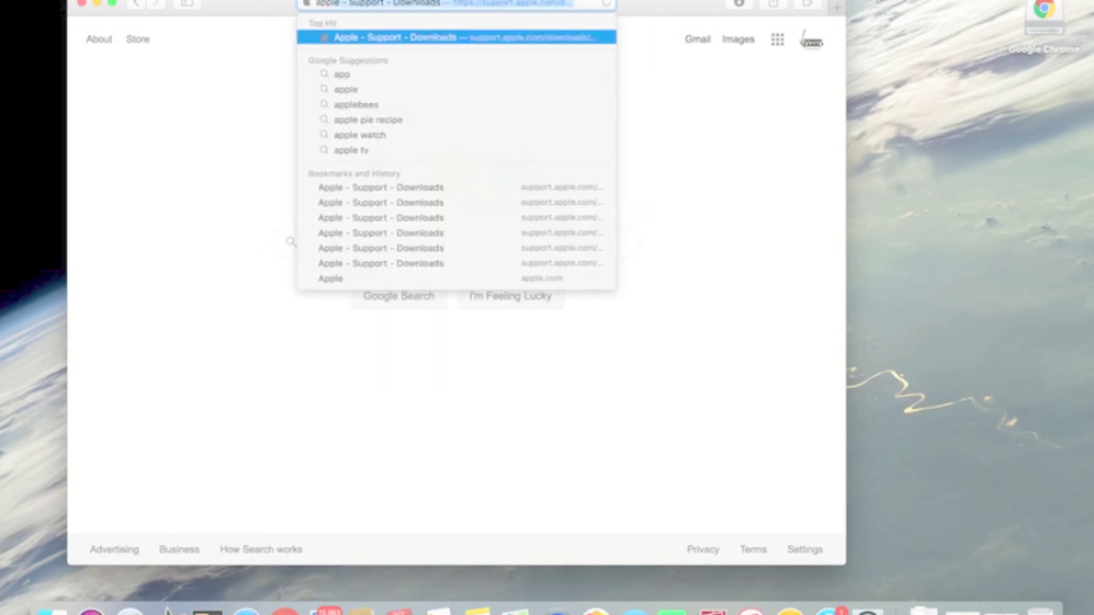
text(.com/downloads)
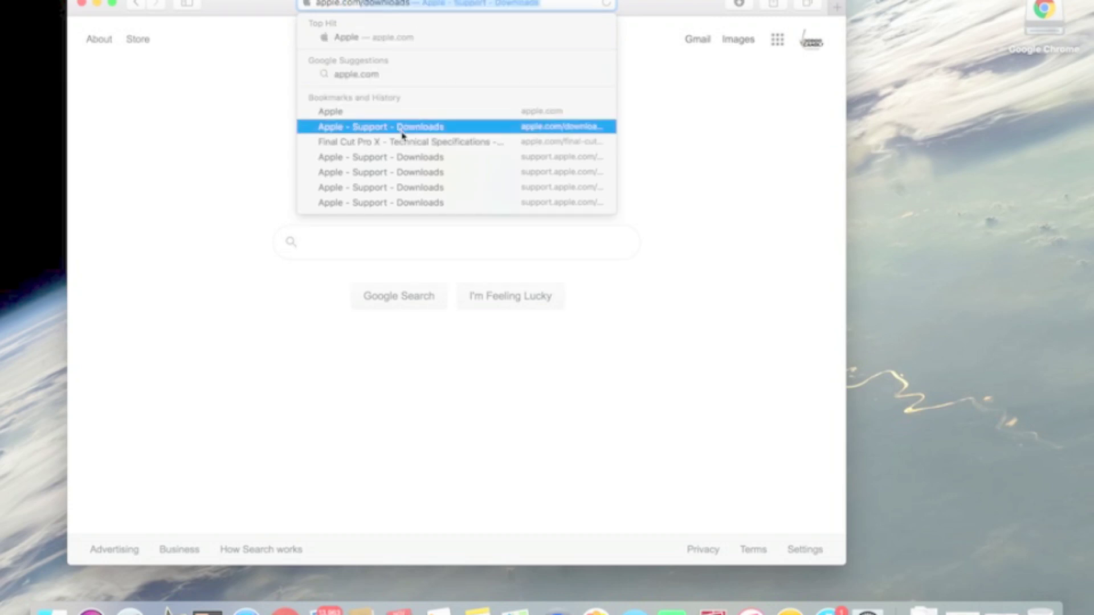
click(402, 133)
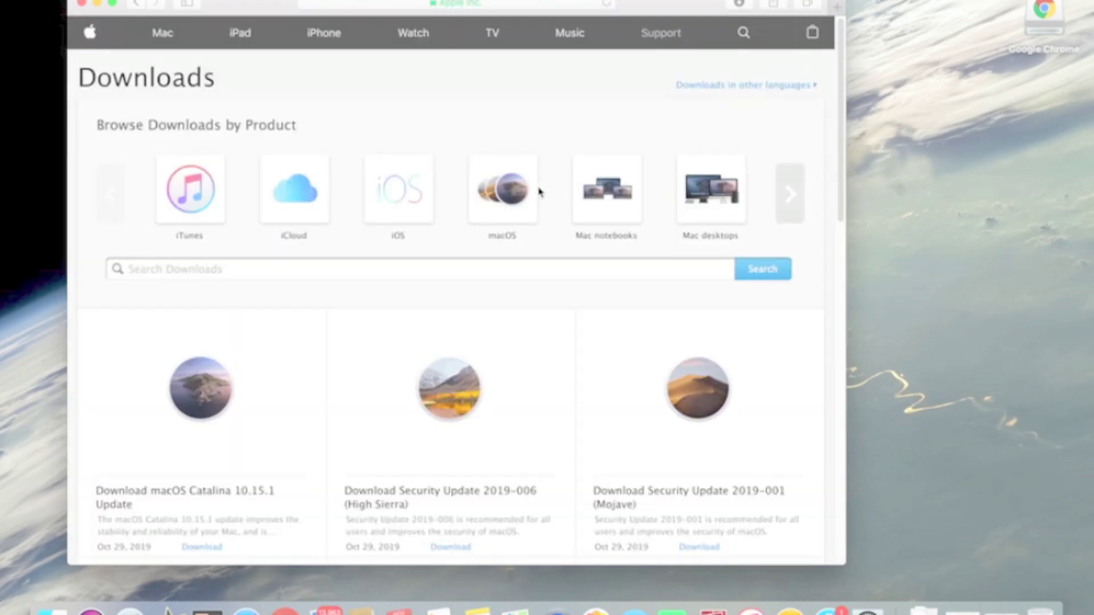
Filter the downloads to macOS, load more results, and browse back to the Mojave 10.14.5 and 10.14.4 updates
click(505, 194)
scroll(533, 427, down, 10)
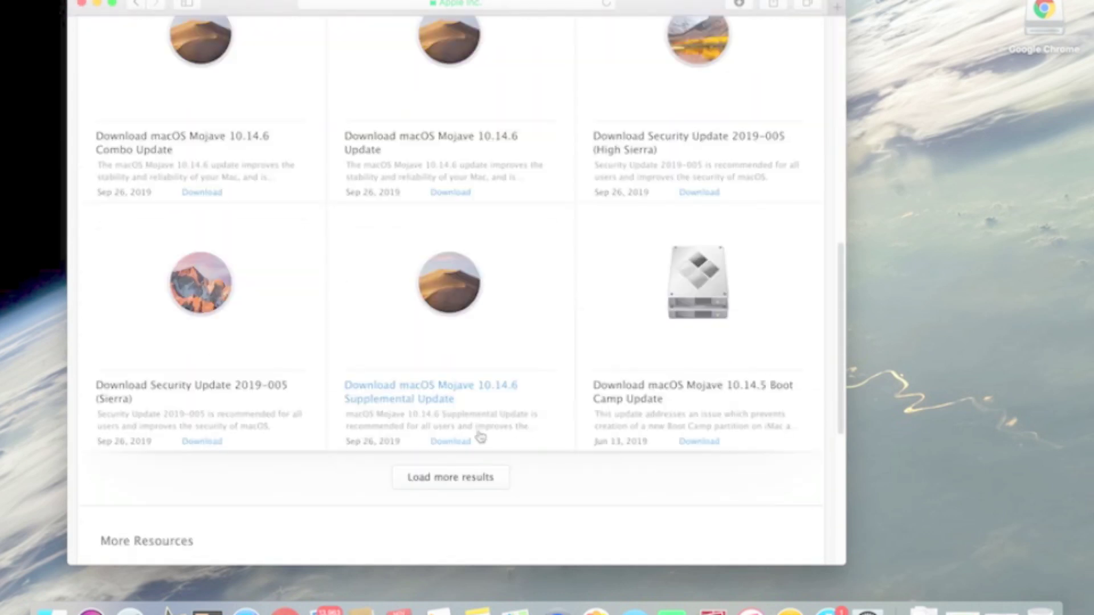
click(477, 479)
scroll(478, 486, down, 5)
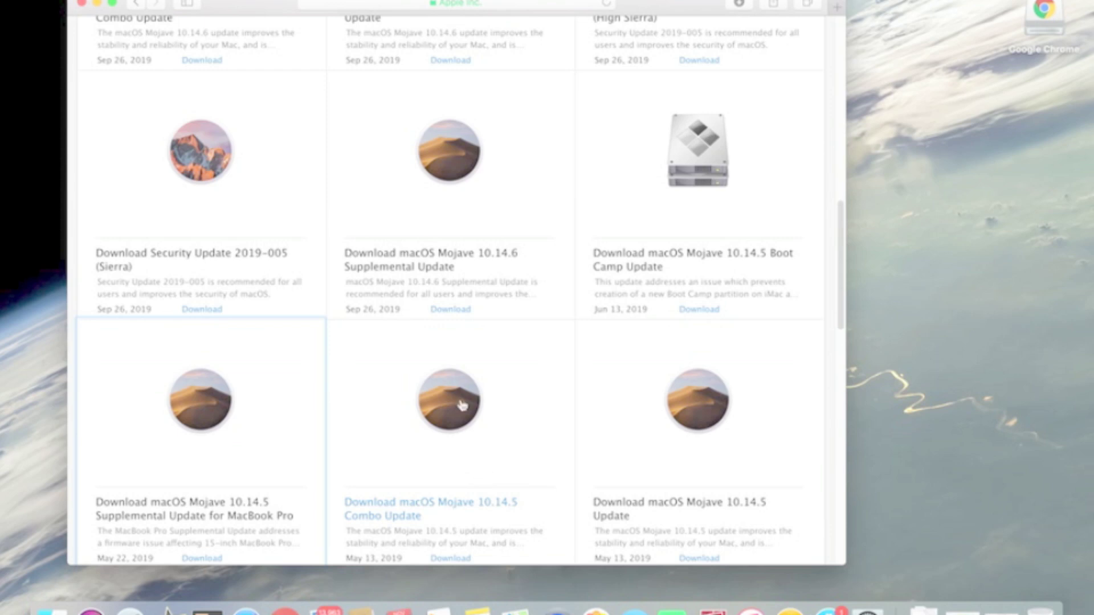
scroll(509, 402, down, 4)
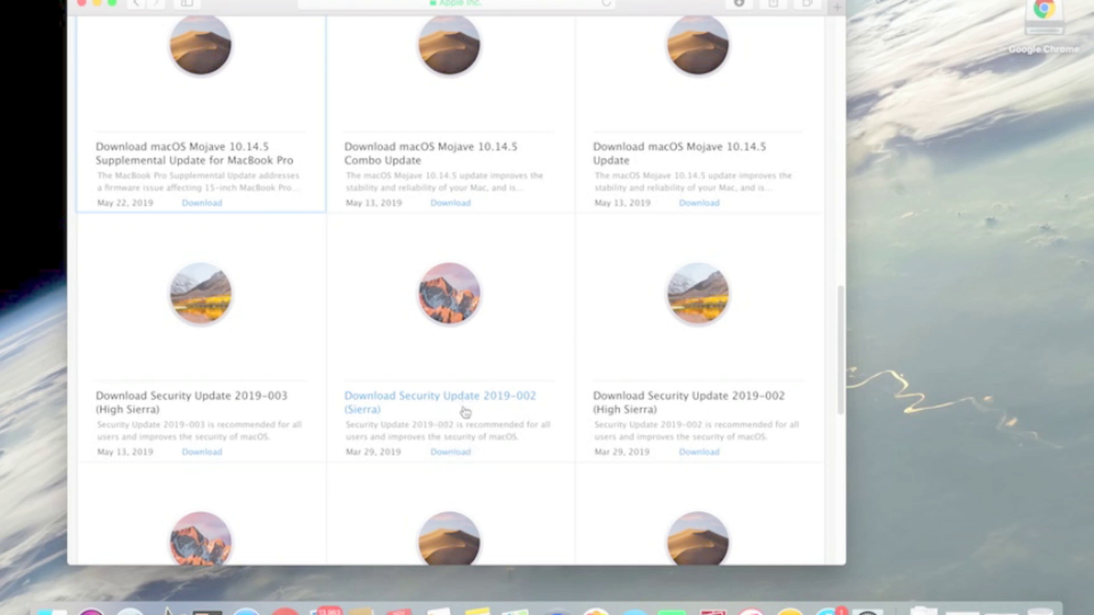
scroll(471, 425, down, 1)
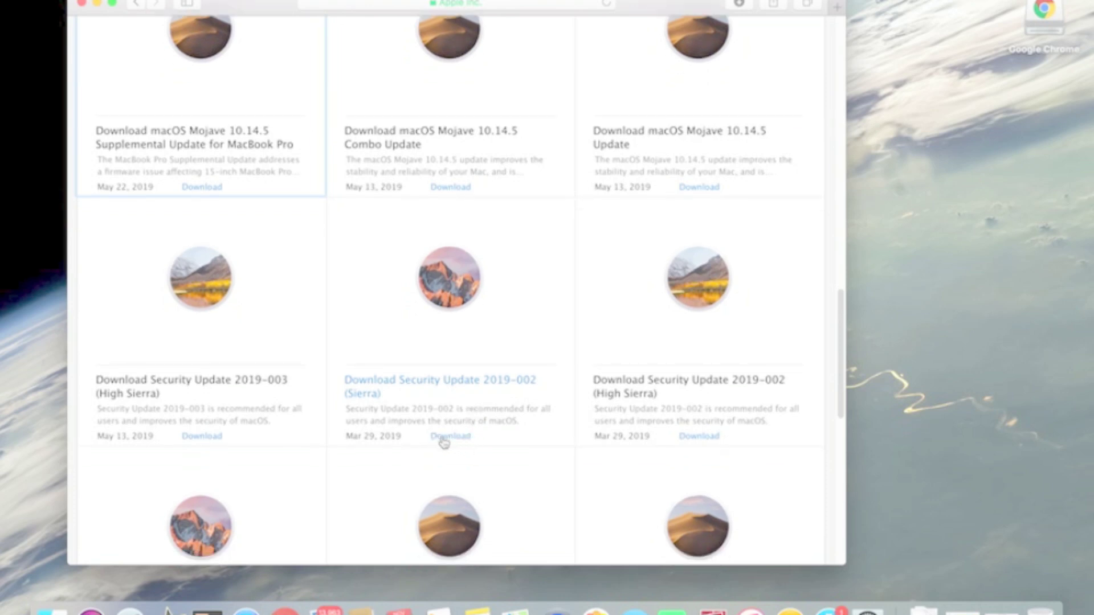
scroll(495, 473, down, 4)
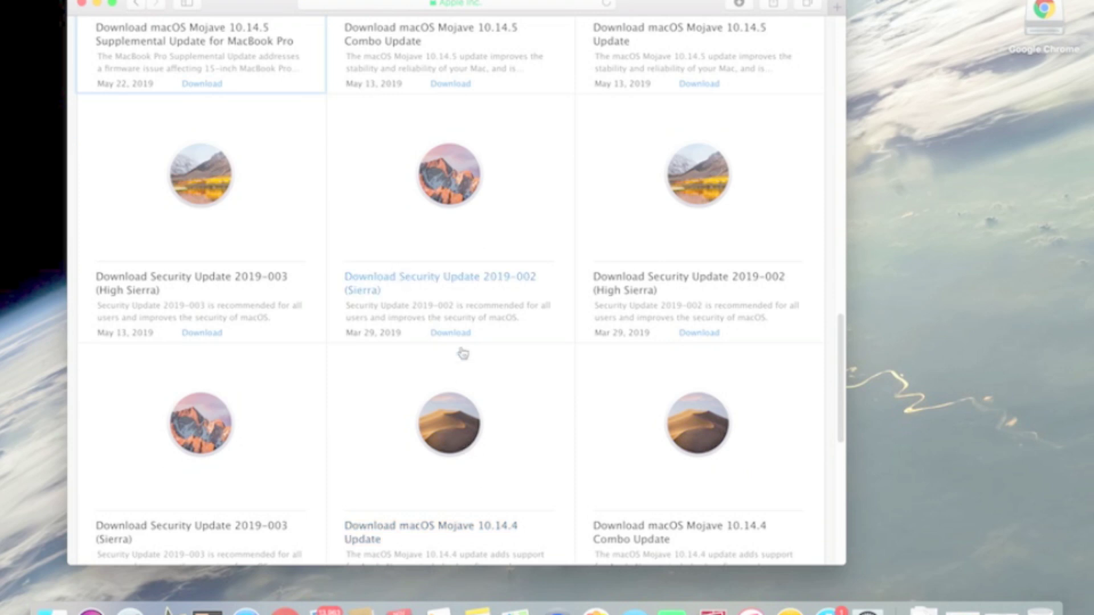
scroll(478, 388, down, 5)
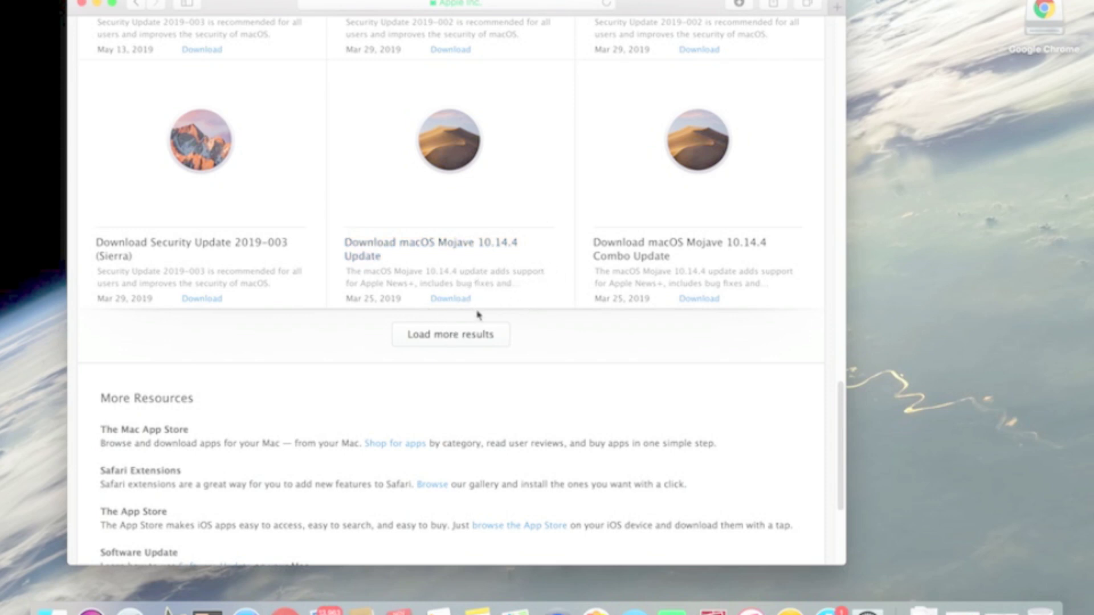
scroll(477, 315, down, 1)
scroll(478, 316, up, 3)
scroll(478, 317, up, 6)
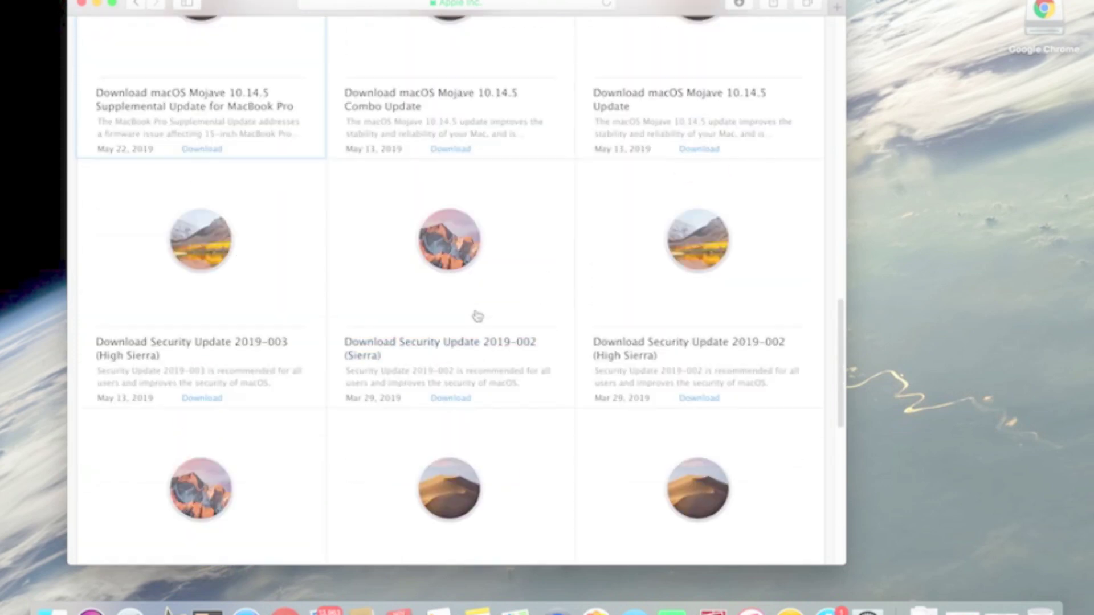
scroll(478, 317, up, 5)
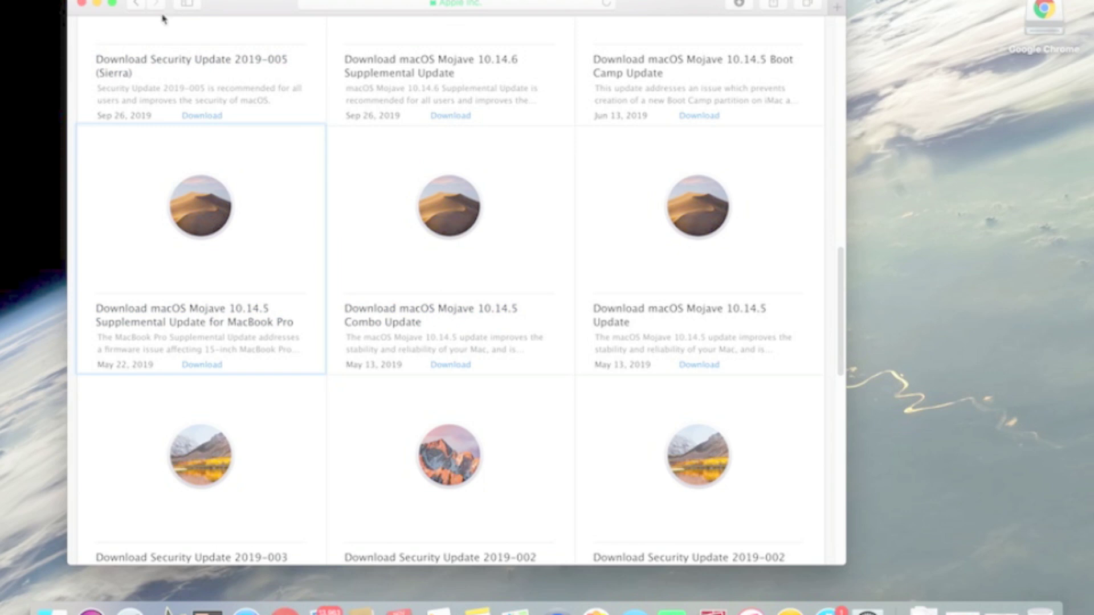
In a new tab, search Google for 'apple support upgrade to high sierra' and open Apple's upgrade article
click(834, 8)
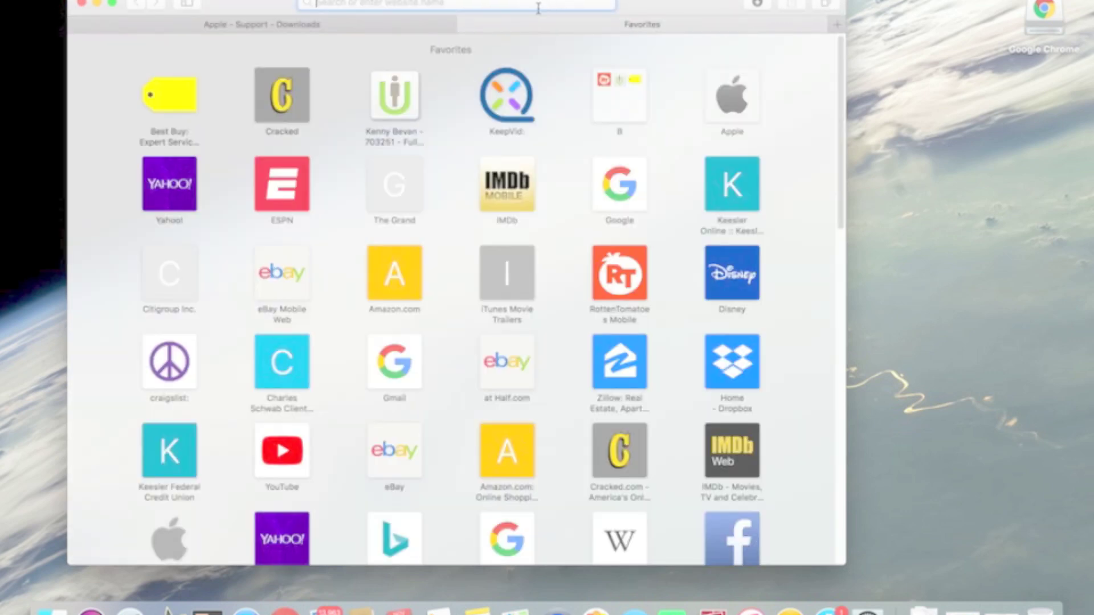
text(google.com)
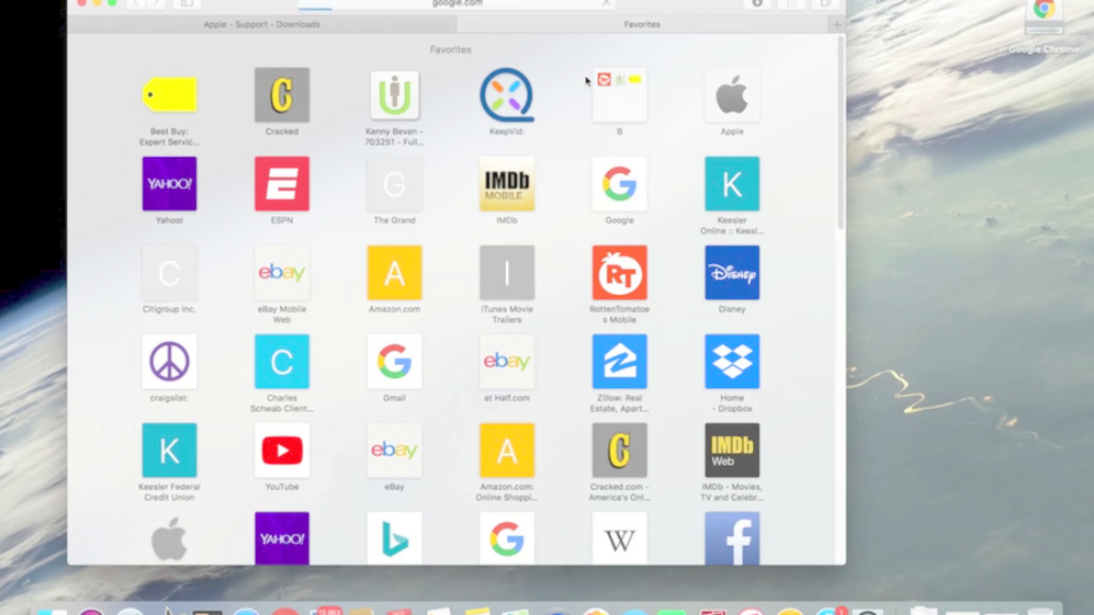
key(Return)
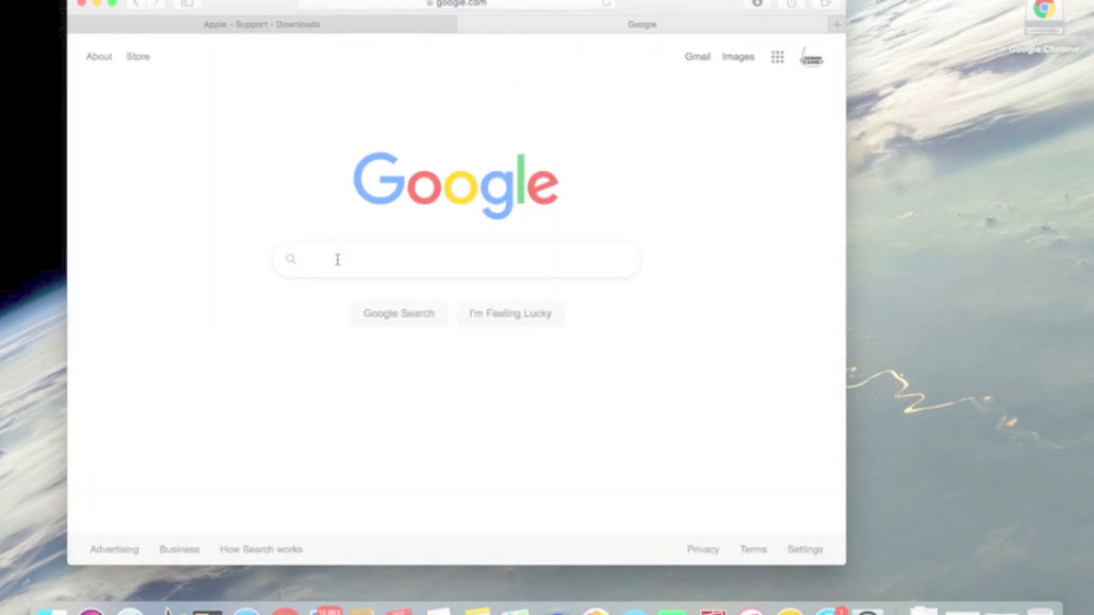
click(336, 259)
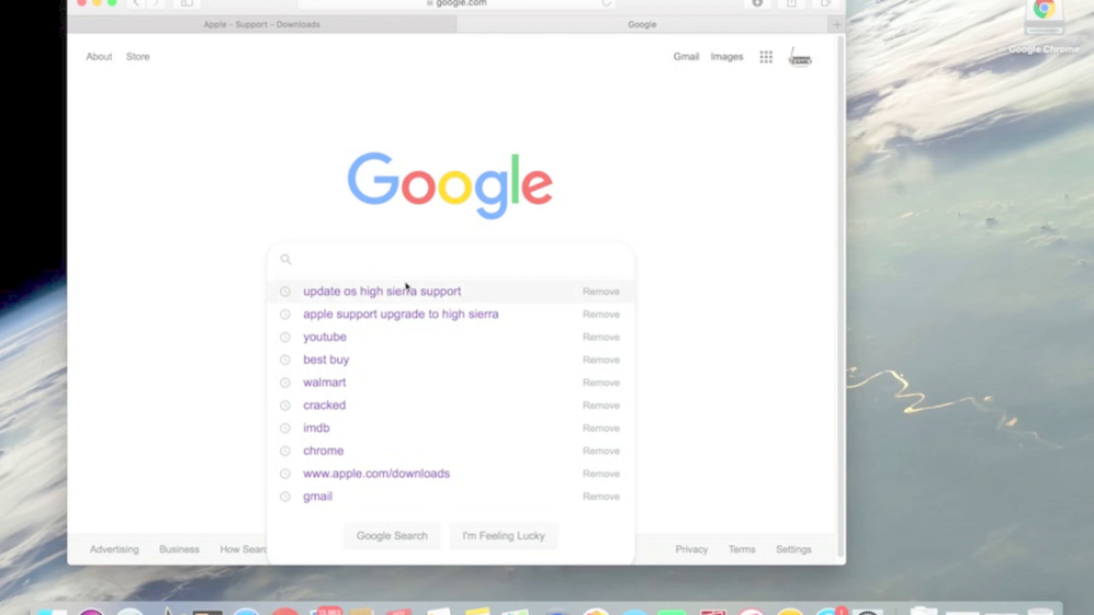
click(394, 317)
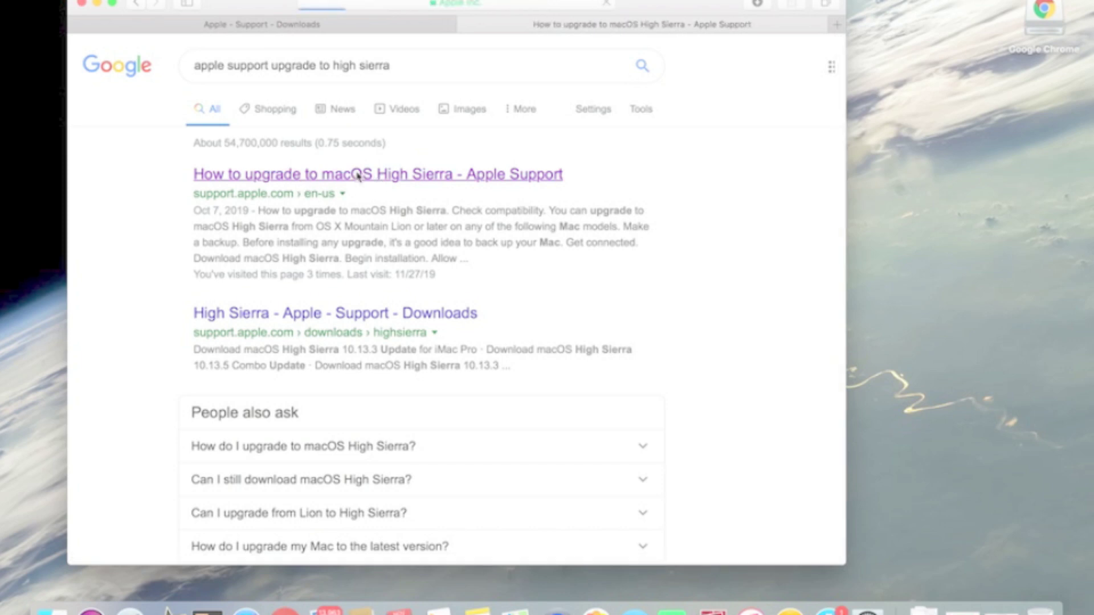
click(357, 176)
Scroll the High Sierra upgrade article down to step 4's Get macOS High Sierra App Store link
scroll(442, 258, down, 1)
scroll(443, 257, down, 10)
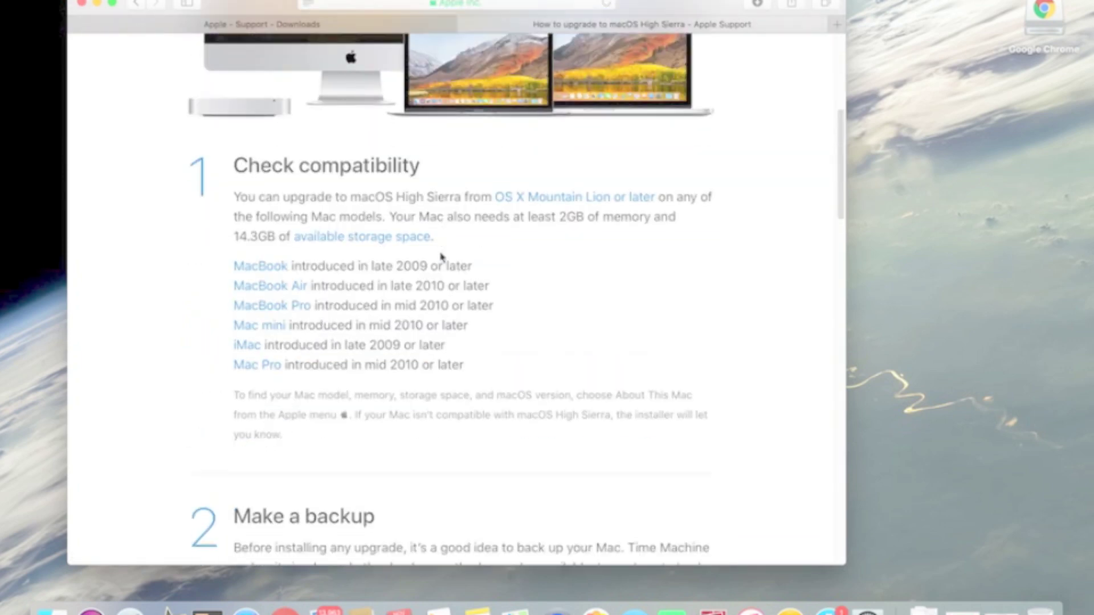
scroll(442, 258, up, 6)
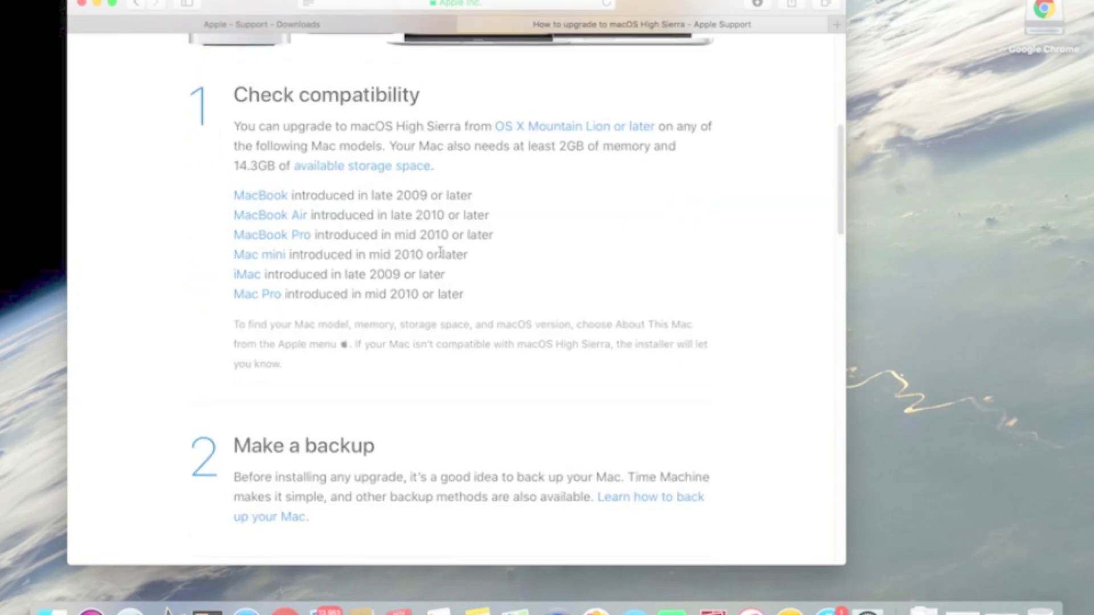
scroll(440, 251, down, 3)
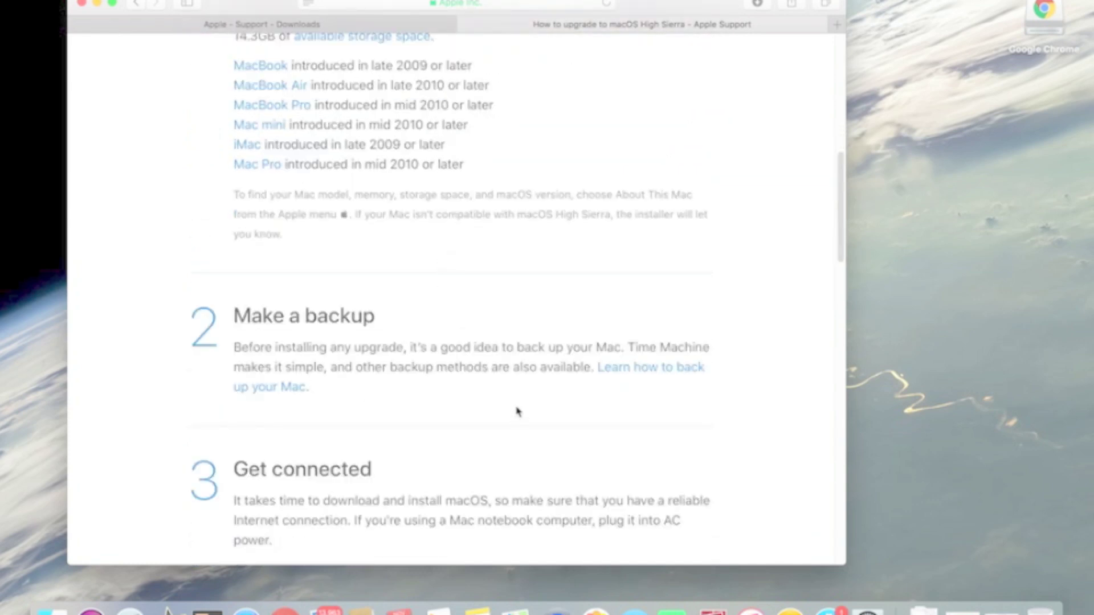
scroll(576, 353, down, 2)
scroll(577, 357, down, 2)
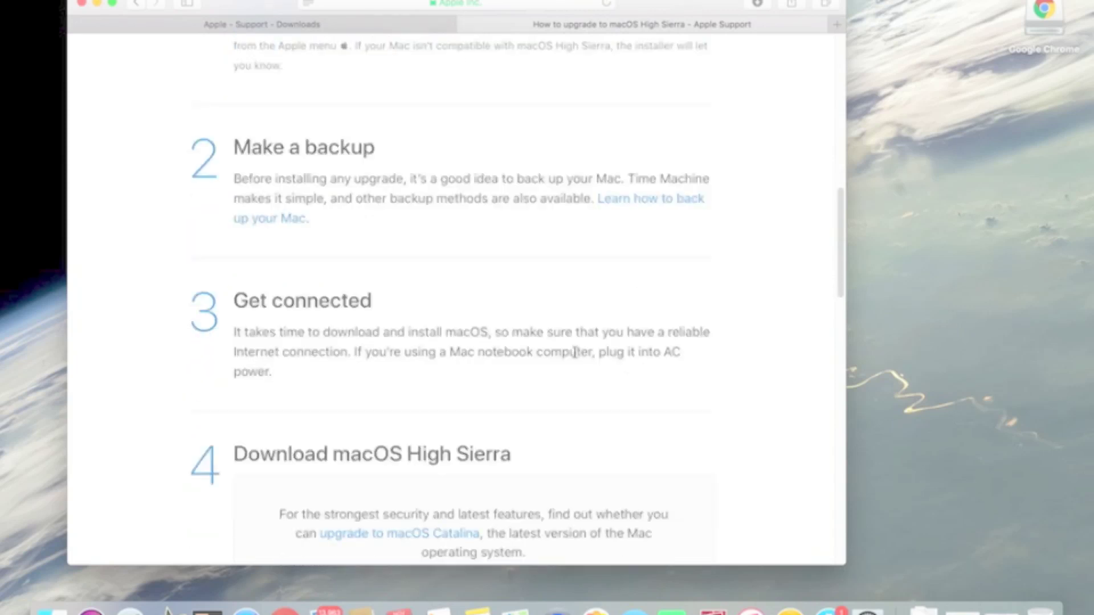
scroll(573, 353, down, 7)
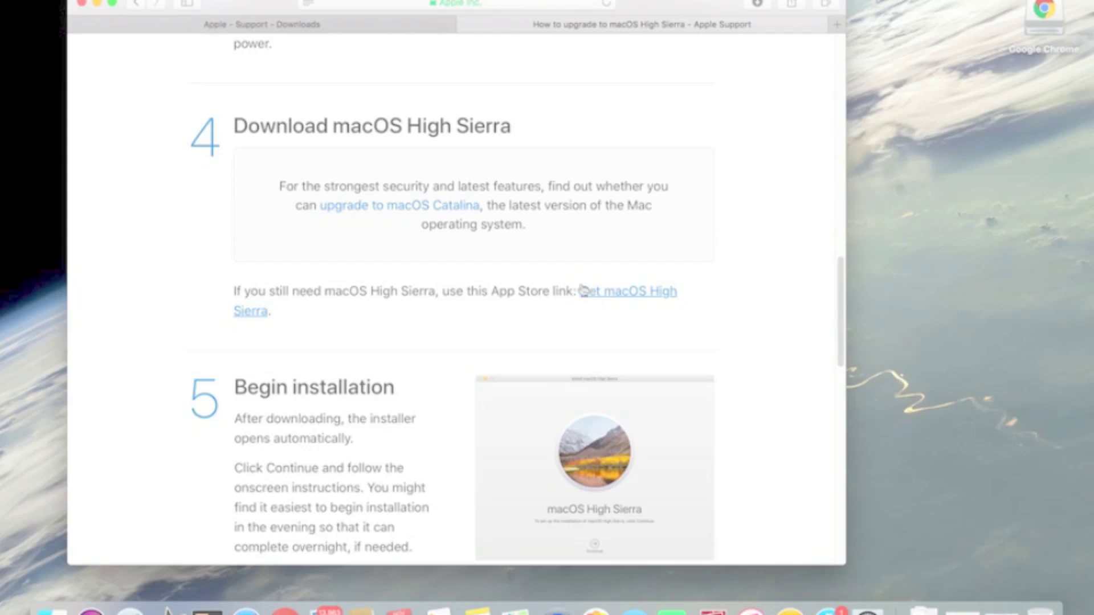
Hide the Safari window and start a QuickTime New Movie Recording to mirror the iPhone screen
click(91, 0)
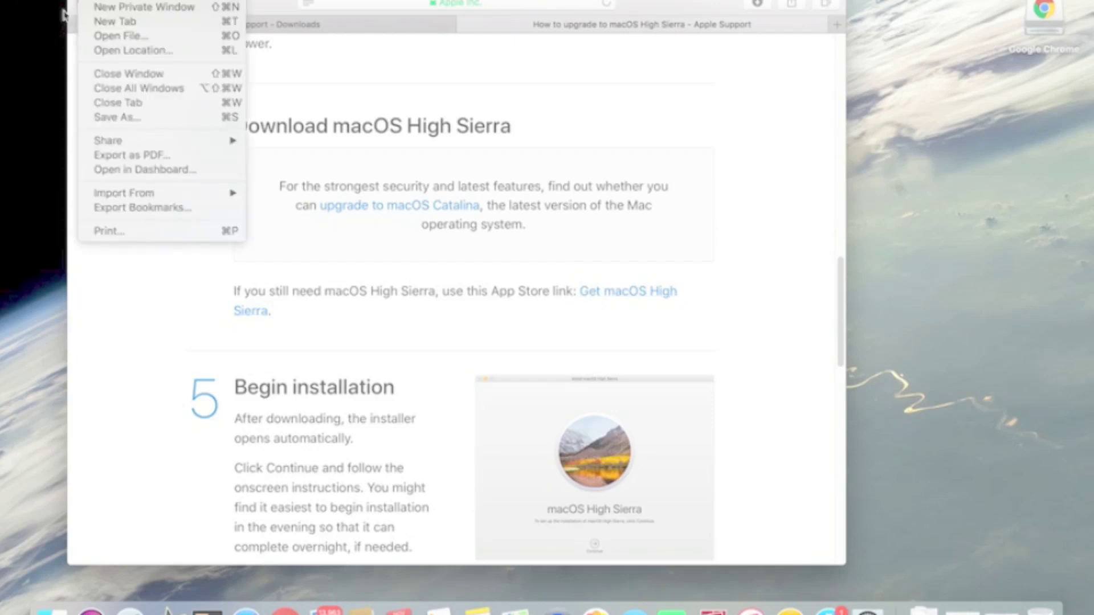
click(17, 122)
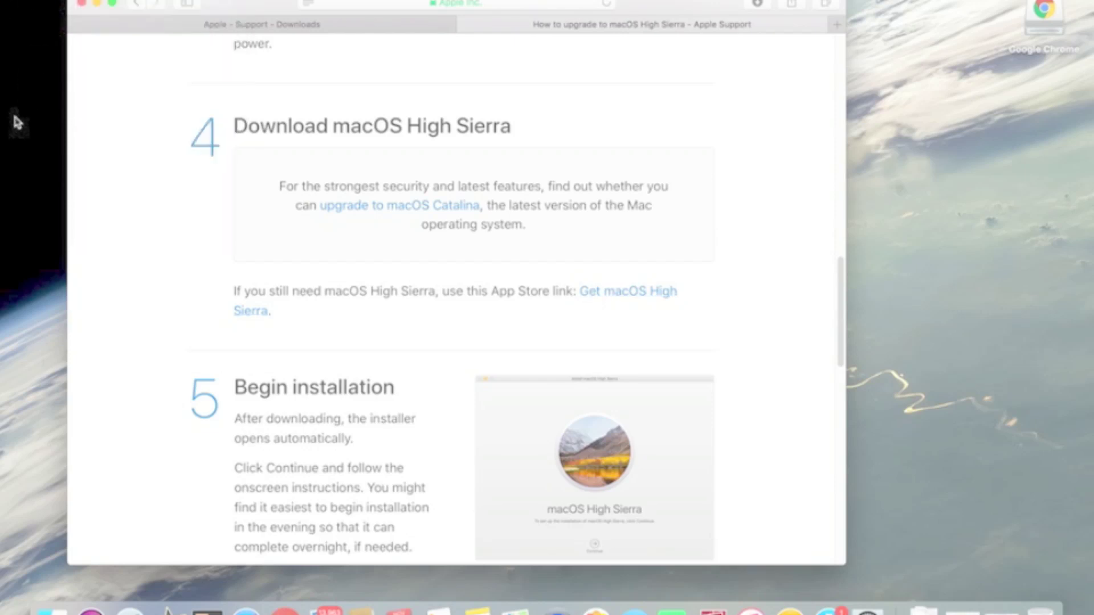
click(98, 3)
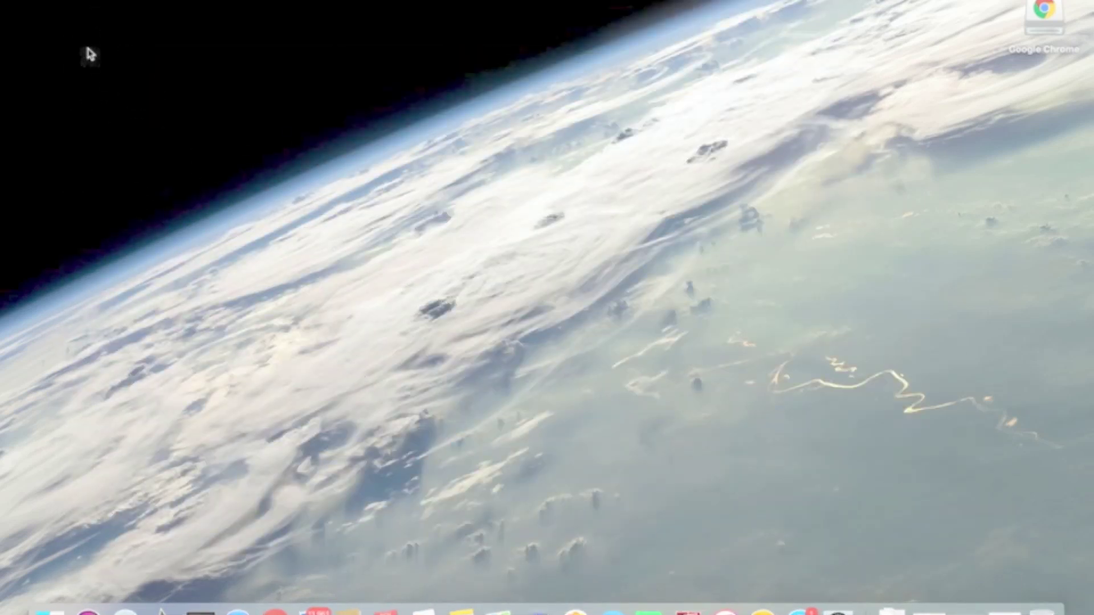
click(154, 1)
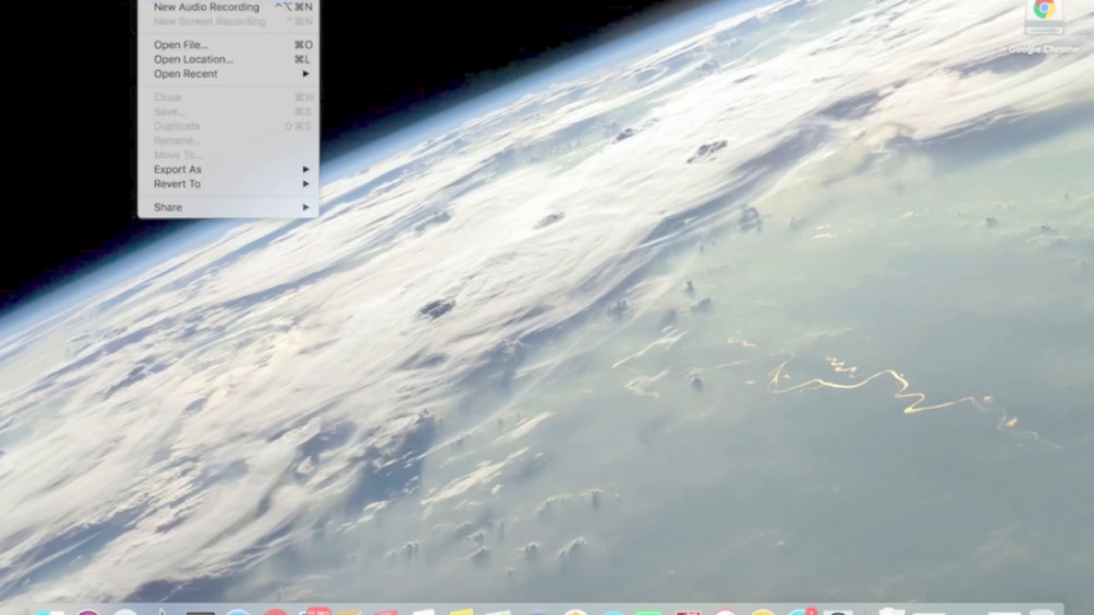
click(454, 183)
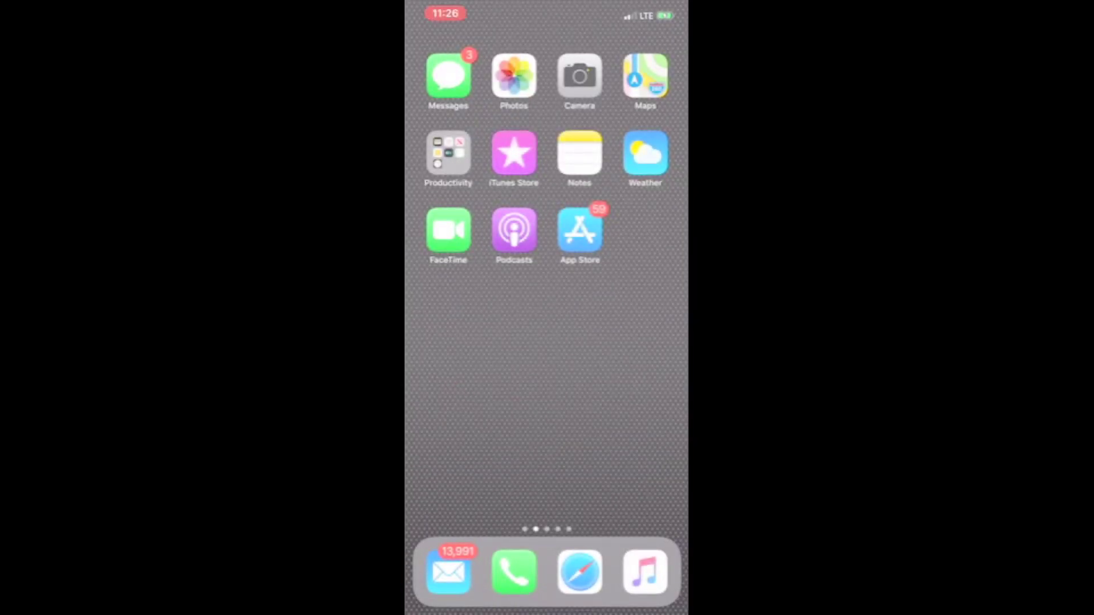
On the iPhone, open Safari in a new tab, load Google from favourites, and focus its search box
scroll(546, 284, right, 5)
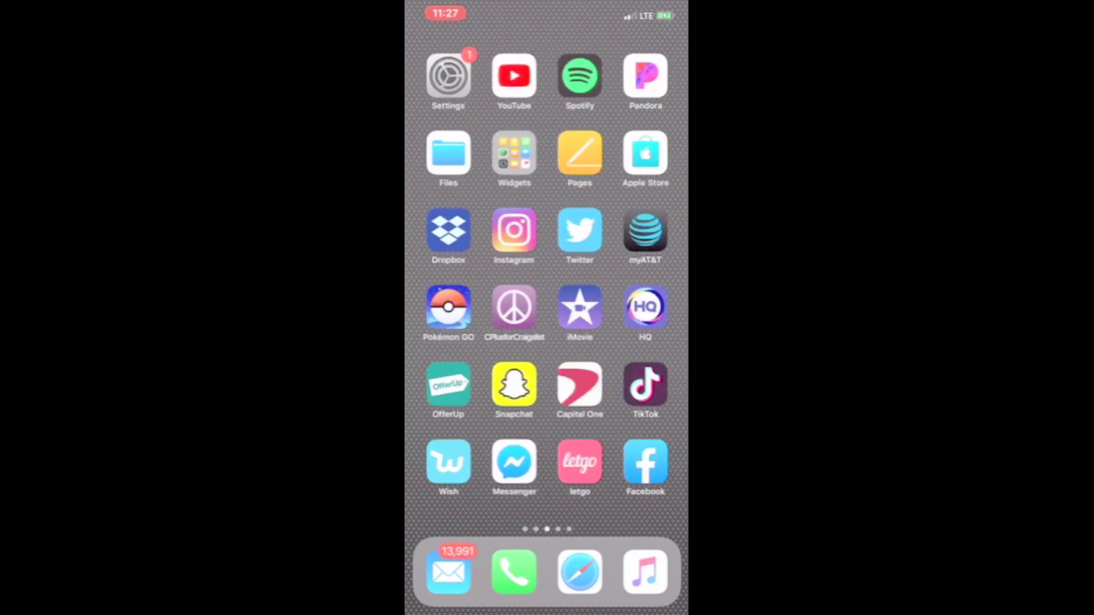
click(579, 571)
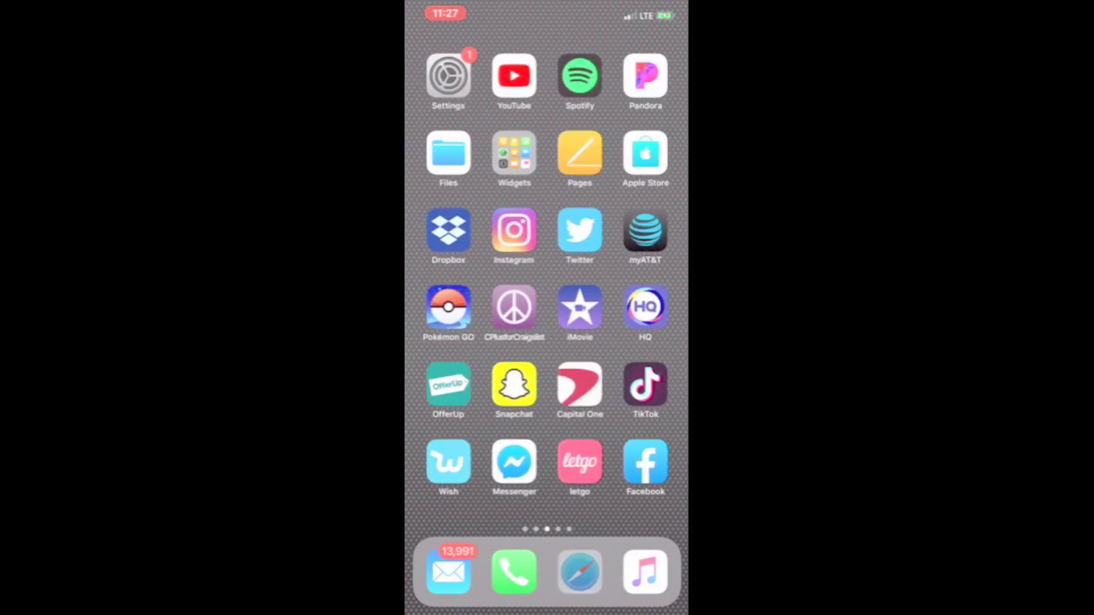
click(664, 577)
click(547, 576)
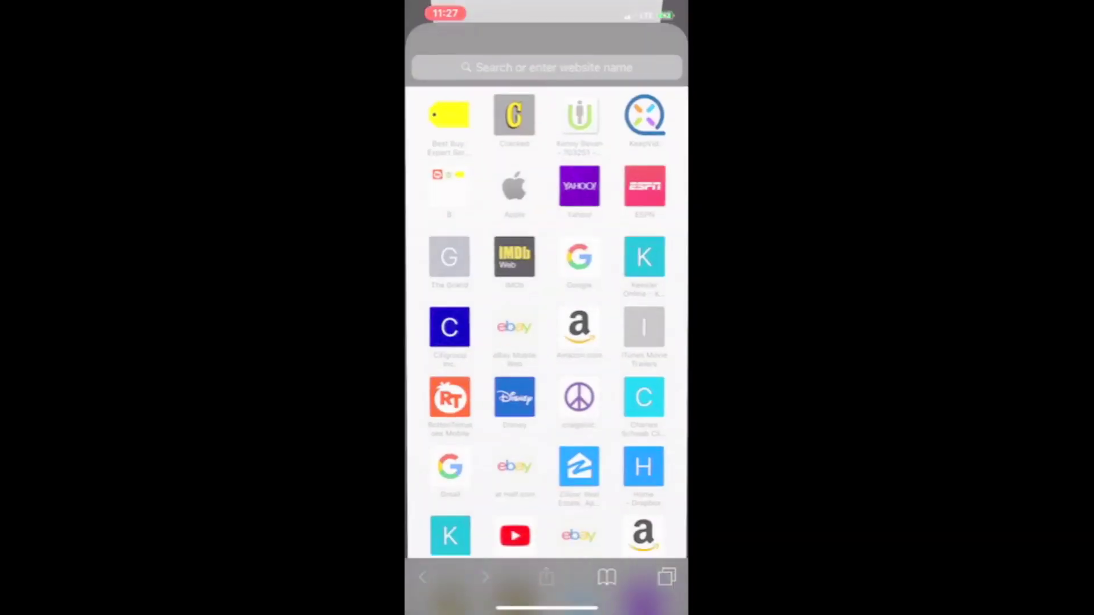
click(579, 247)
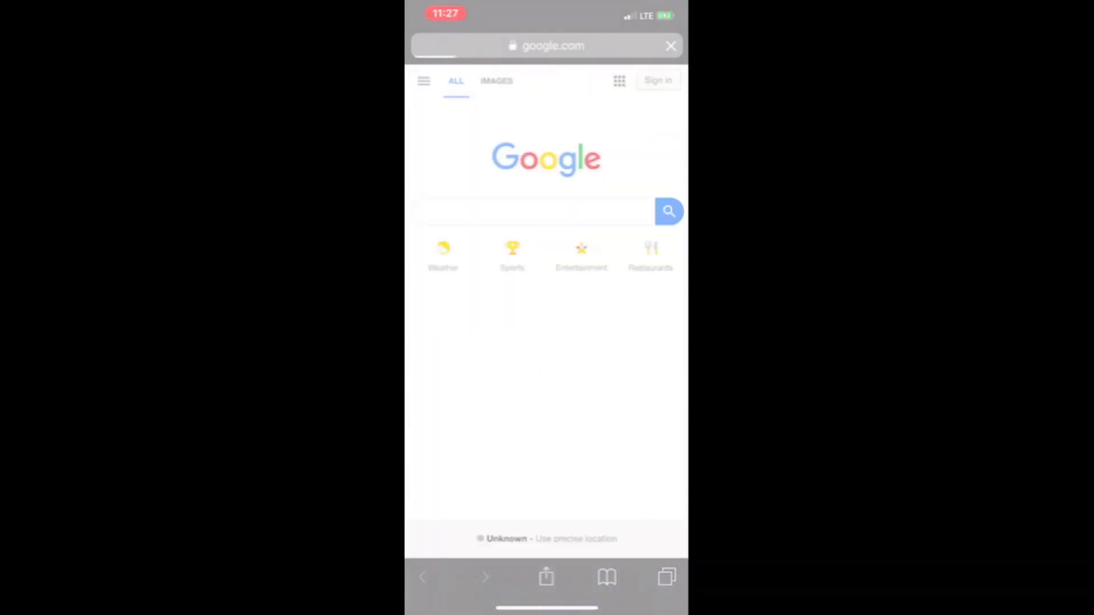
click(536, 210)
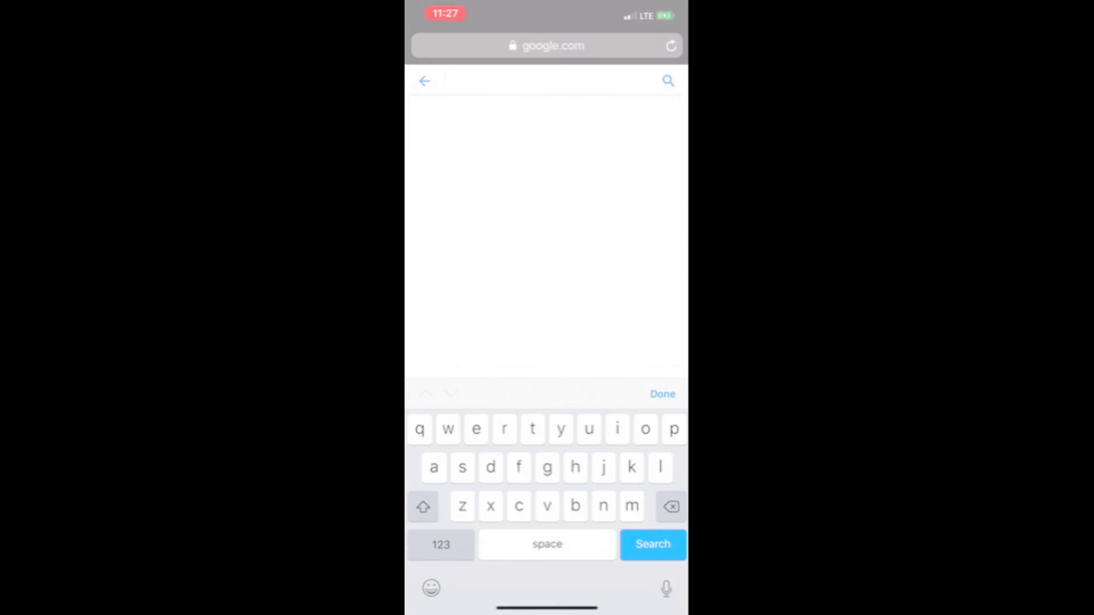
Type 'update high sierra supp' and pick the 'high sierra update support' suggestion
text(update)
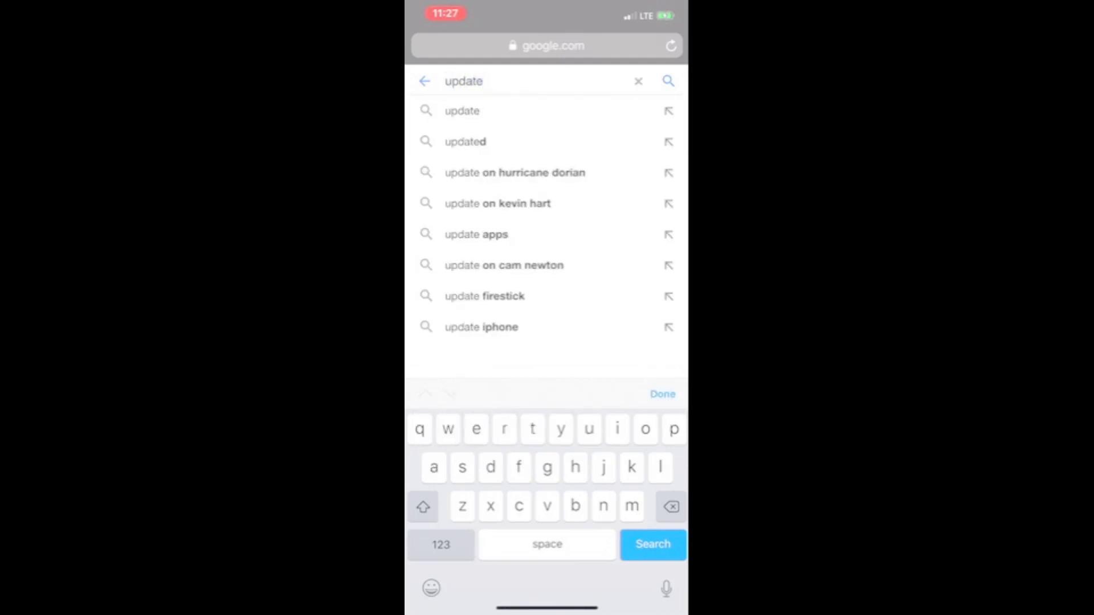
text( hig)
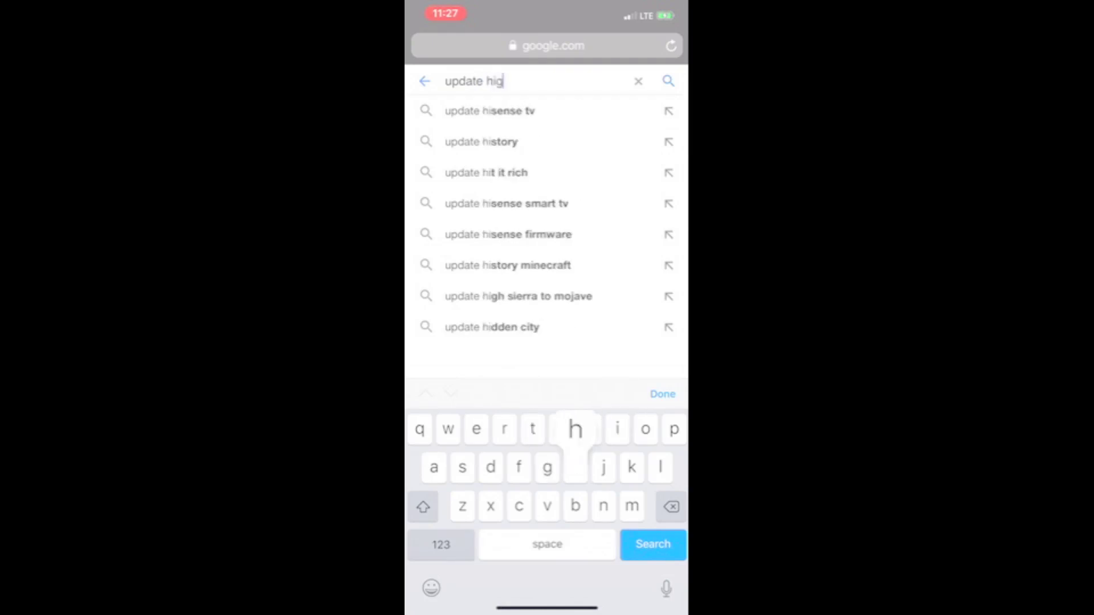
text(h)
text( sier)
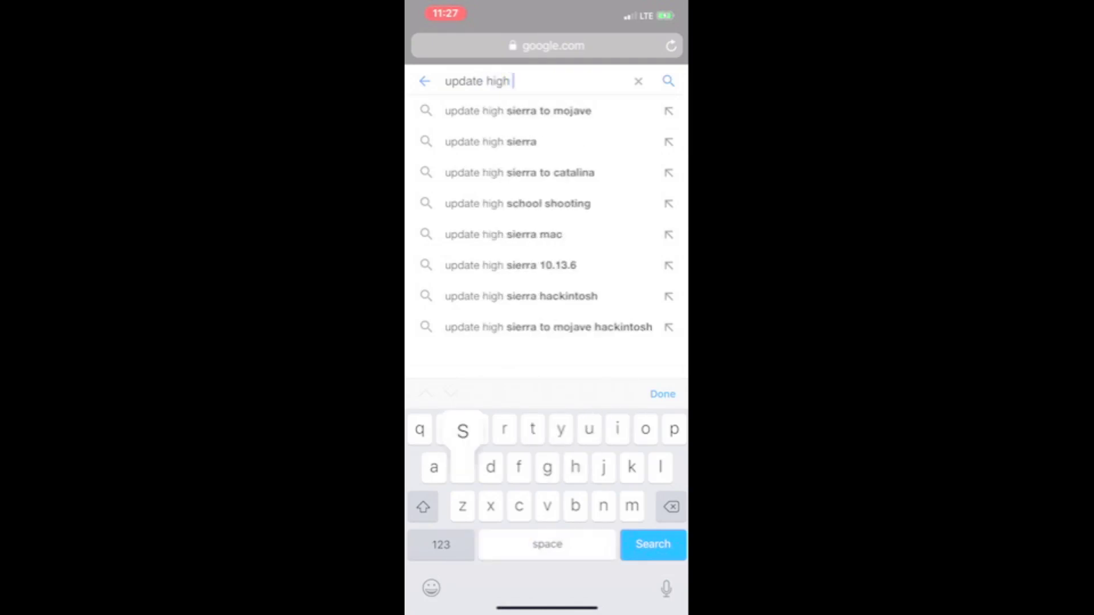
text(ra)
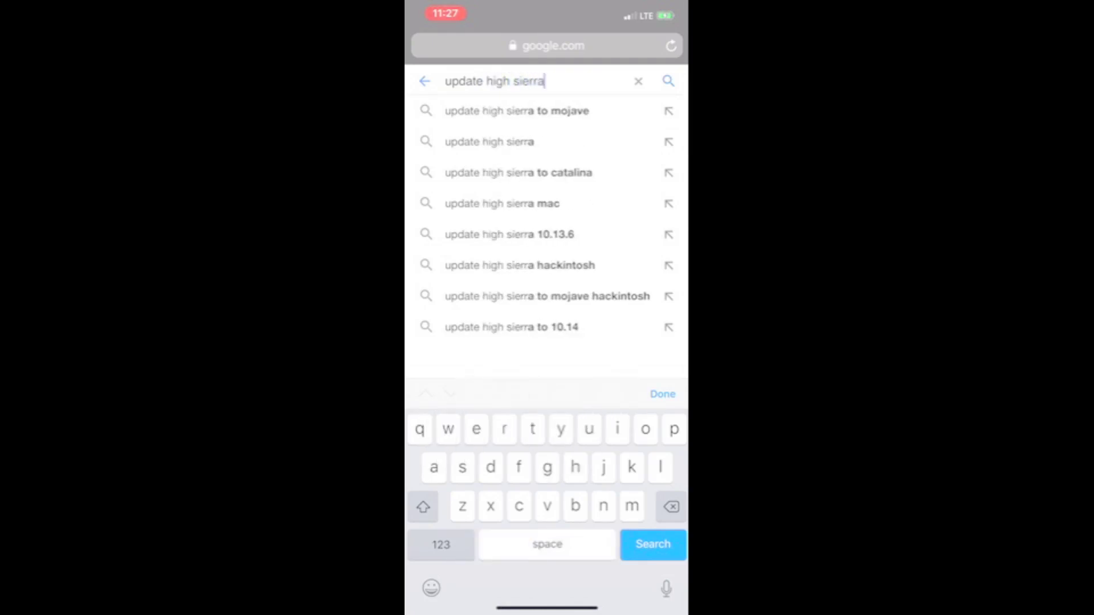
text( supp)
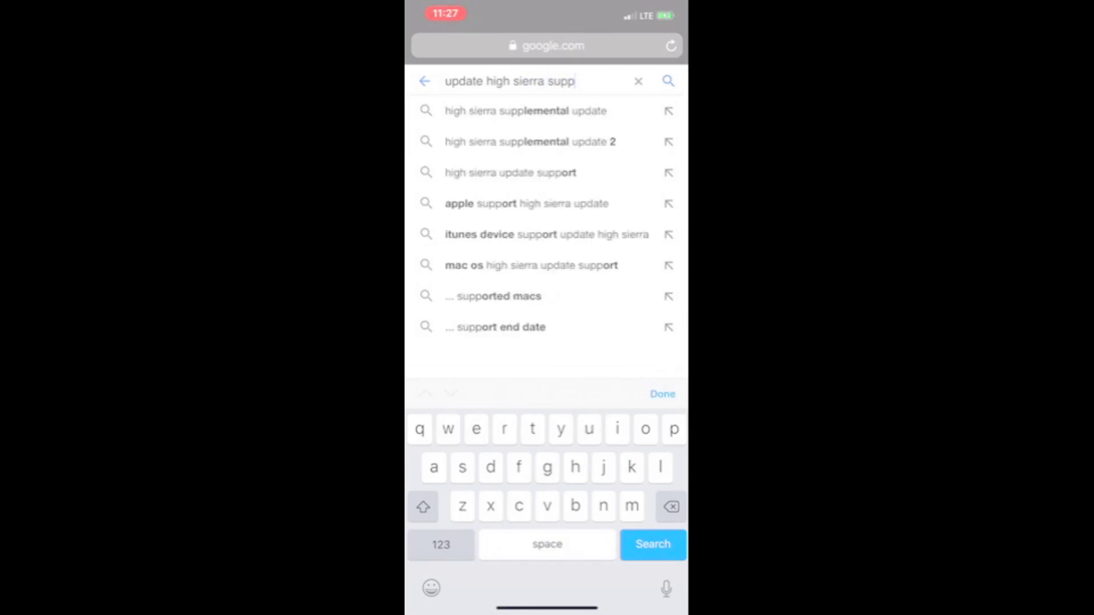
click(511, 173)
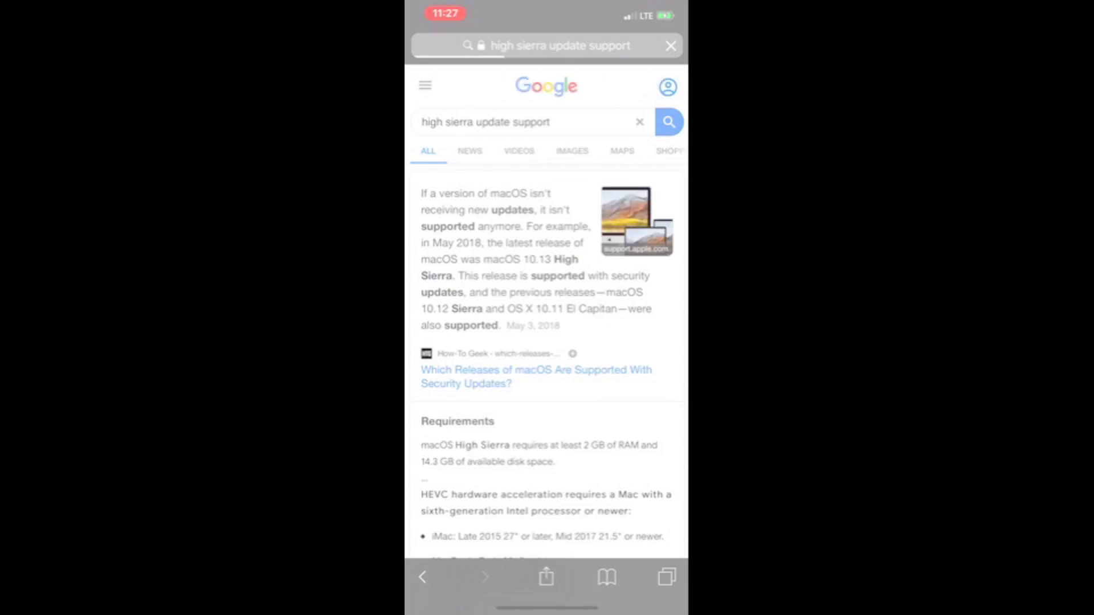
Open the 'How to upgrade to macOS High Sierra - Apple Support' result and scroll to step 4
scroll(546, 322, down, 3)
scroll(547, 322, down, 5)
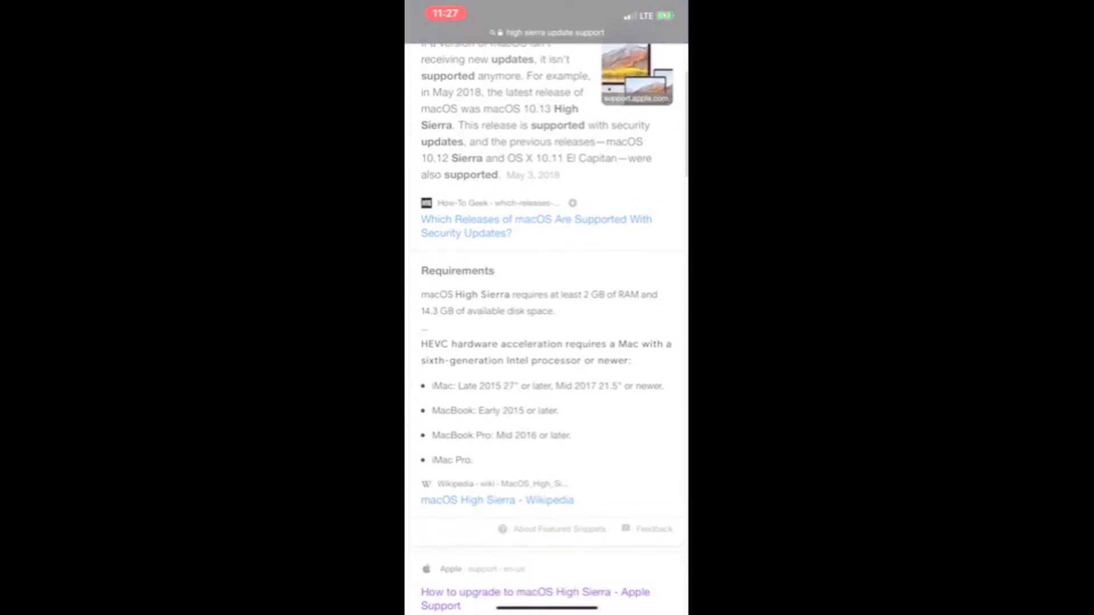
scroll(546, 322, down, 4)
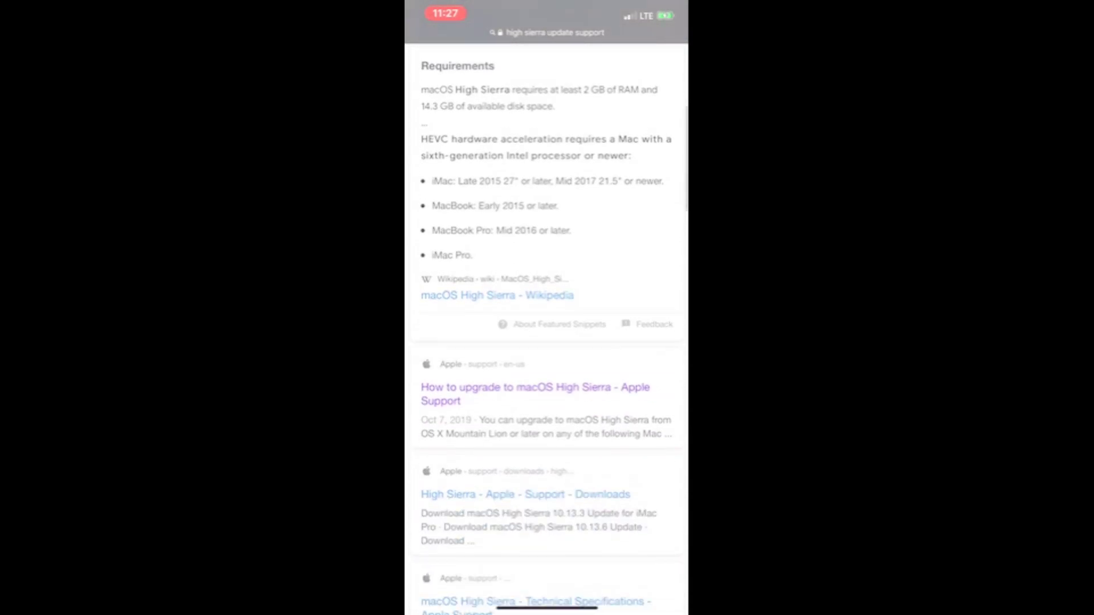
click(516, 338)
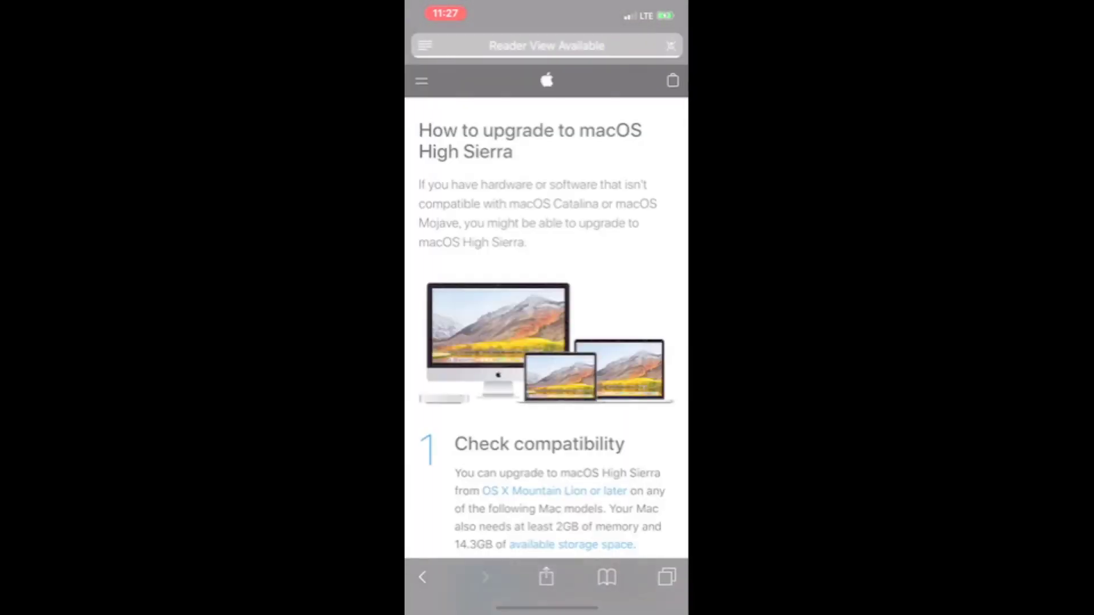
scroll(547, 322, down, 7)
scroll(546, 322, down, 10)
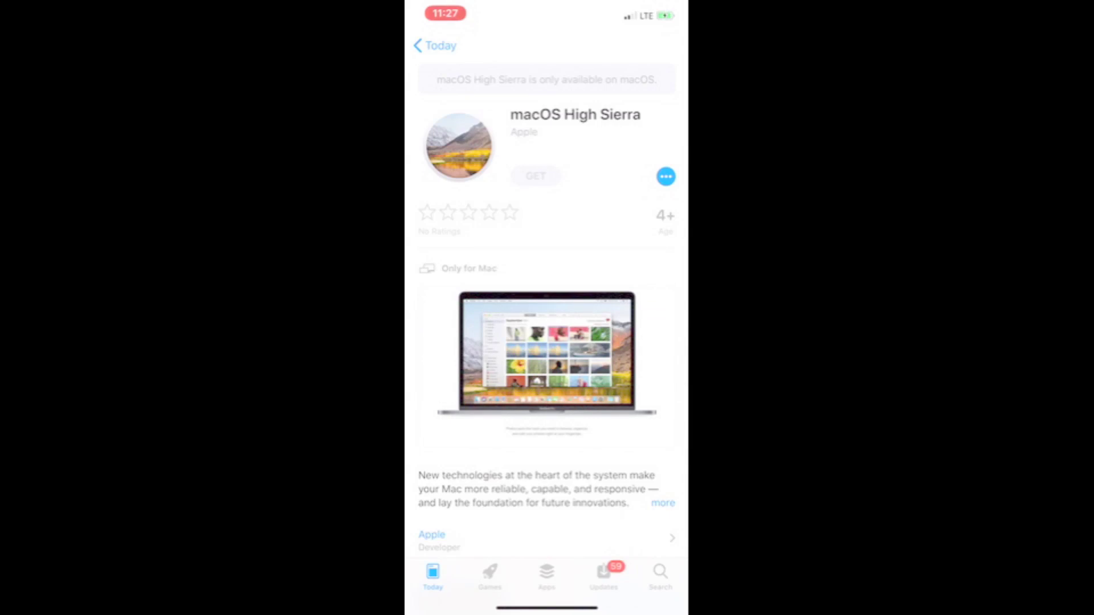
Share the macOS High Sierra App Store listing by Mail using the ••• menu's Share App option
click(665, 176)
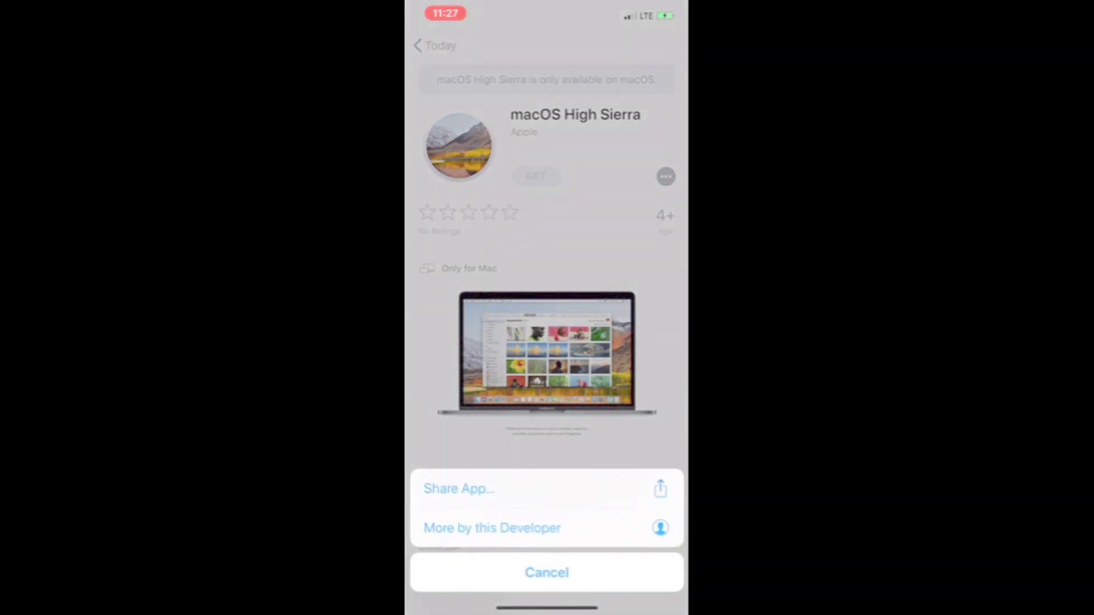
click(458, 488)
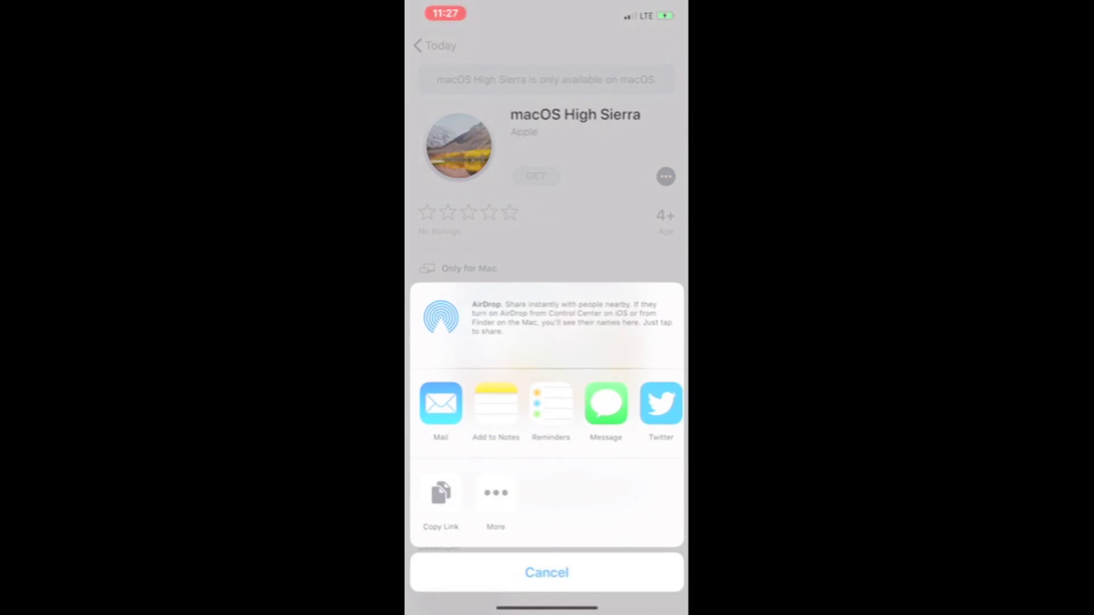
click(440, 404)
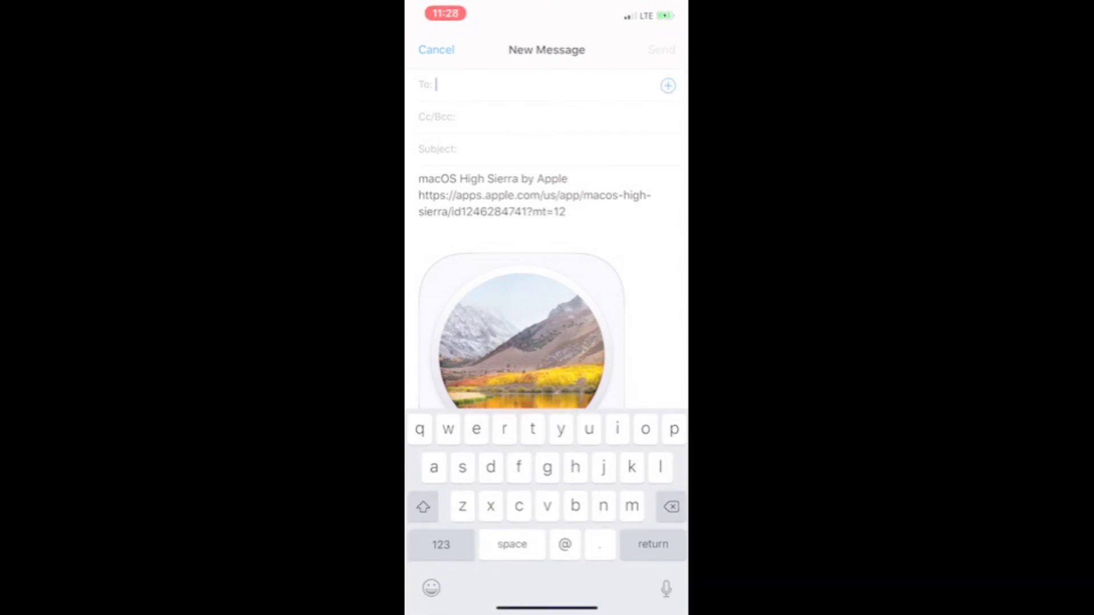
Leave the App Store for the home screen, open Mail, and scroll the inbox to the High Sierra messages
drag(547, 608, 547, 353)
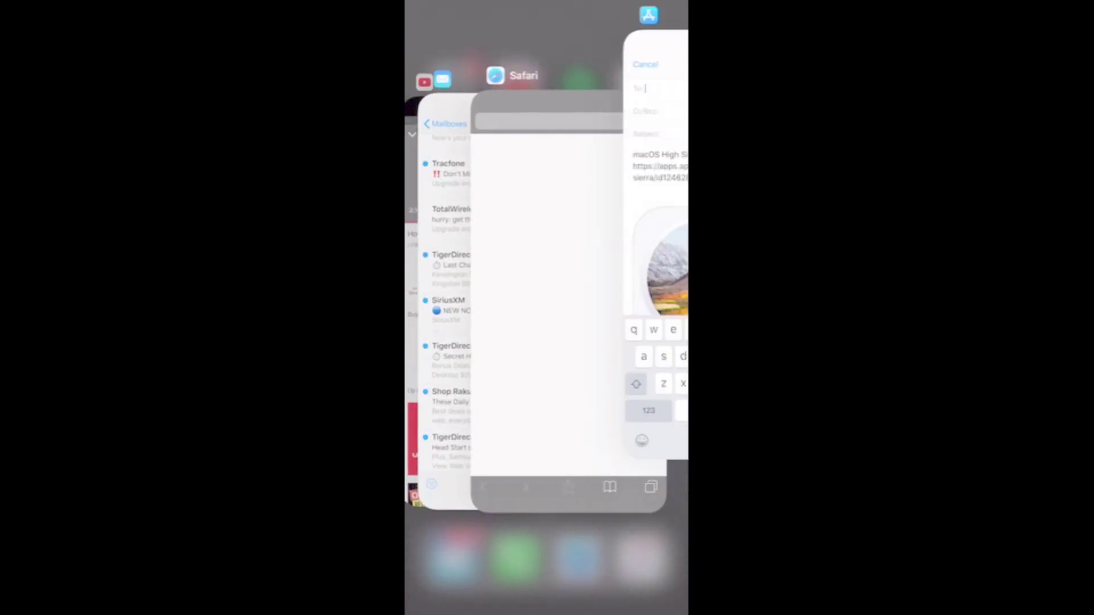
drag(513, 456, 513, 143)
drag(547, 608, 547, 399)
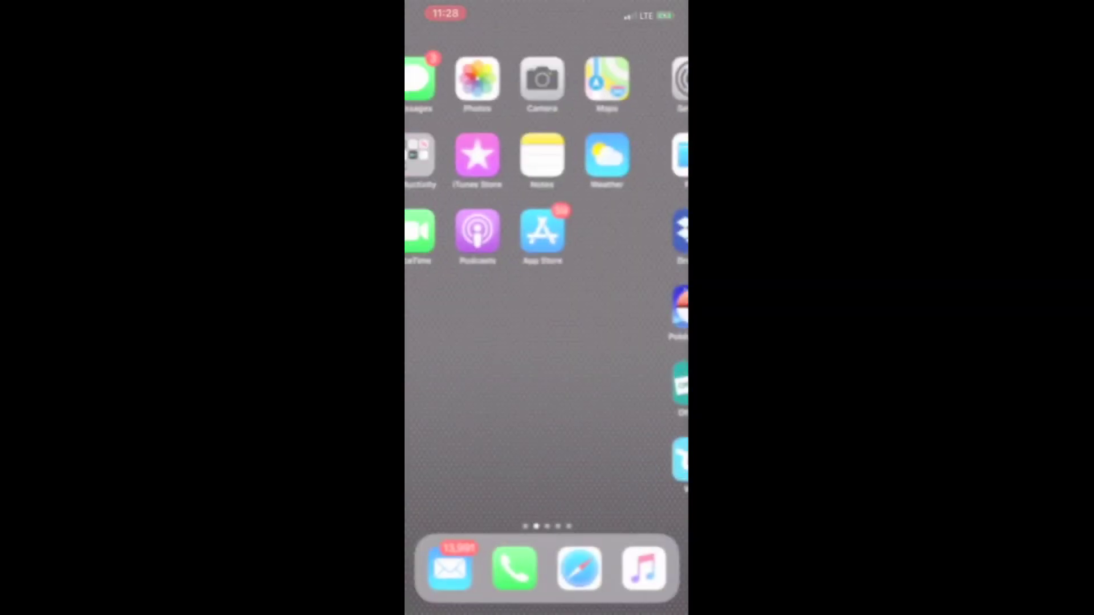
click(449, 572)
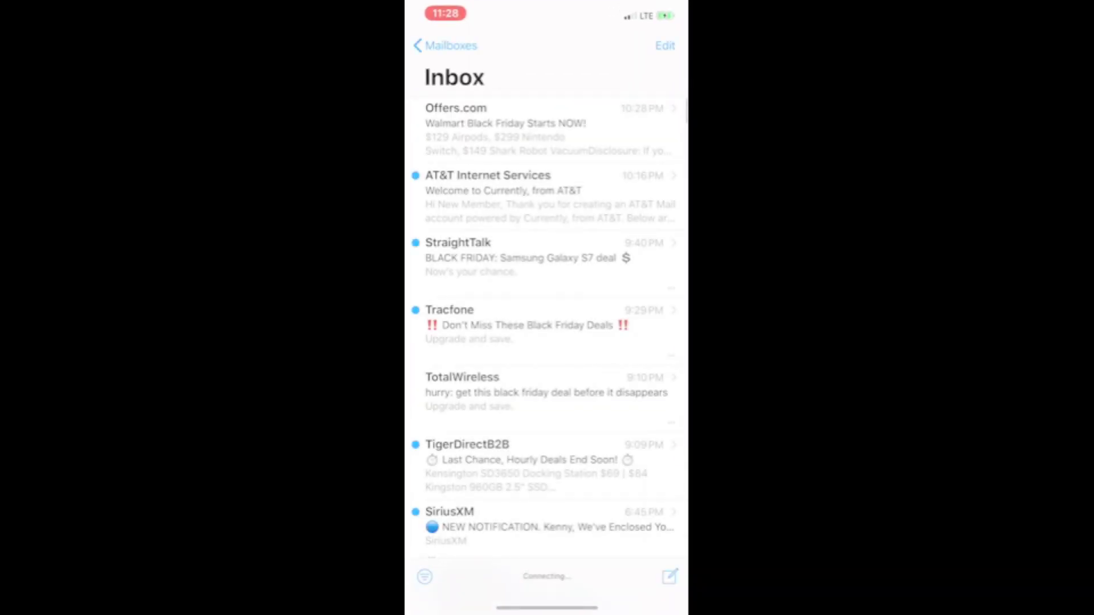
scroll(547, 308, down, 10)
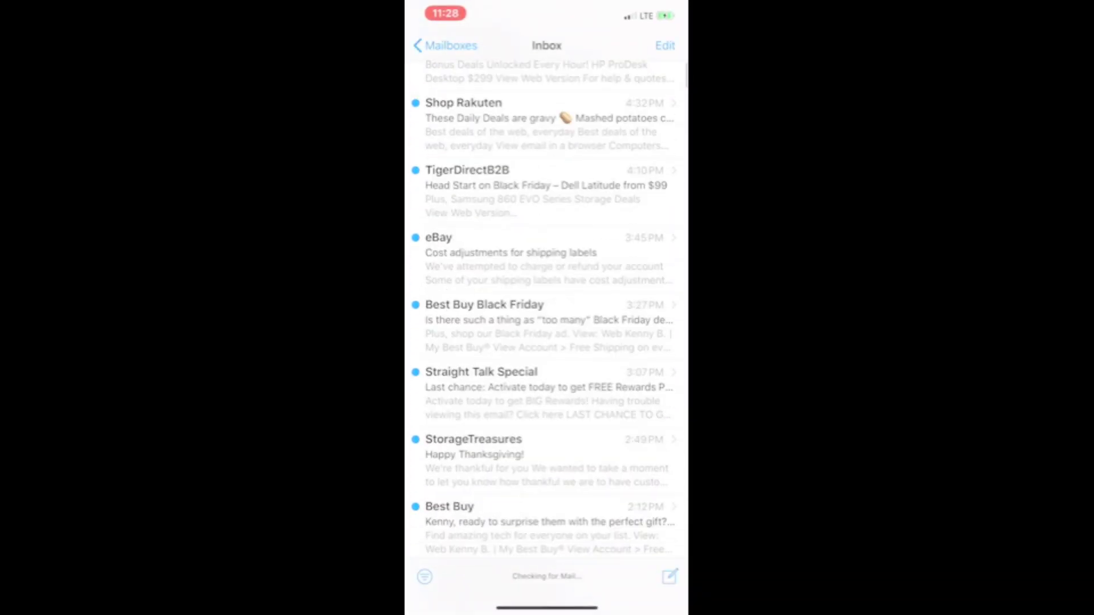
scroll(547, 307, down, 10)
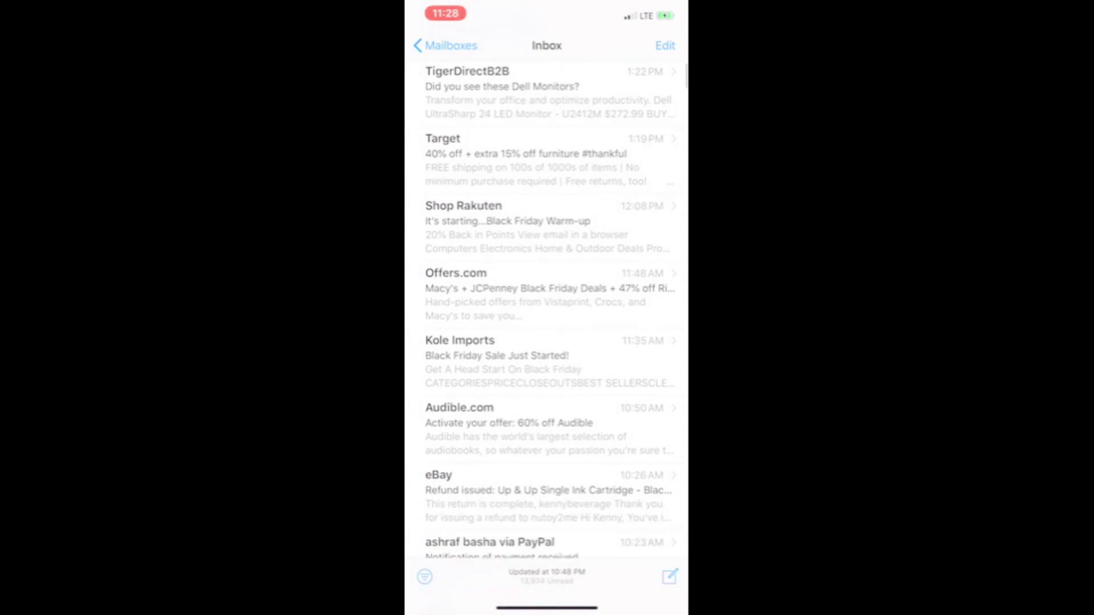
scroll(547, 307, down, 8)
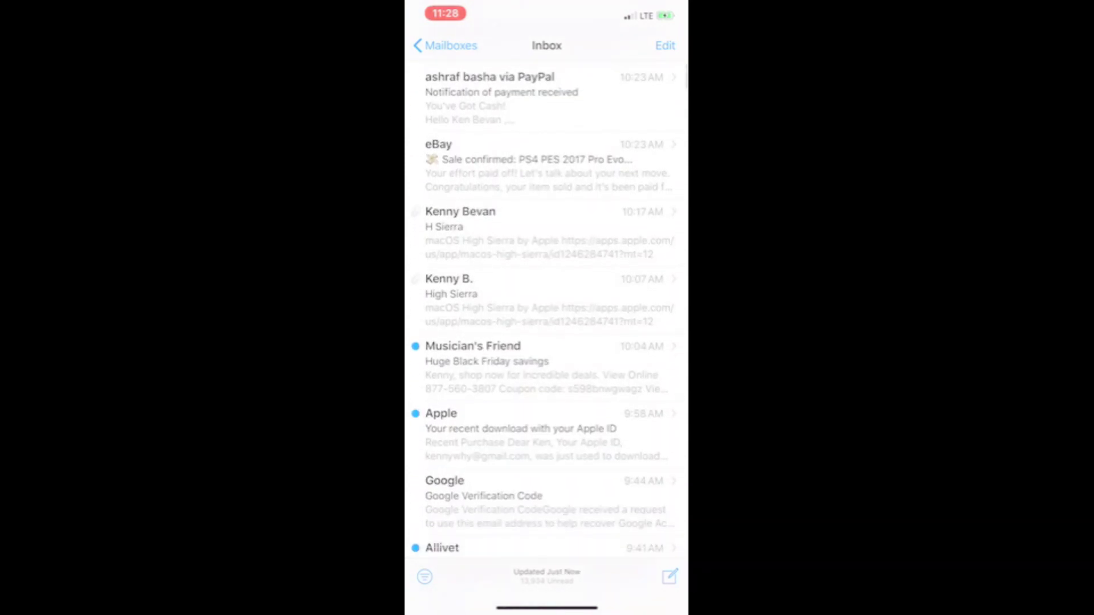
Open the 10:07 AM 'High Sierra' email containing the macOS High Sierra App Store link
click(512, 293)
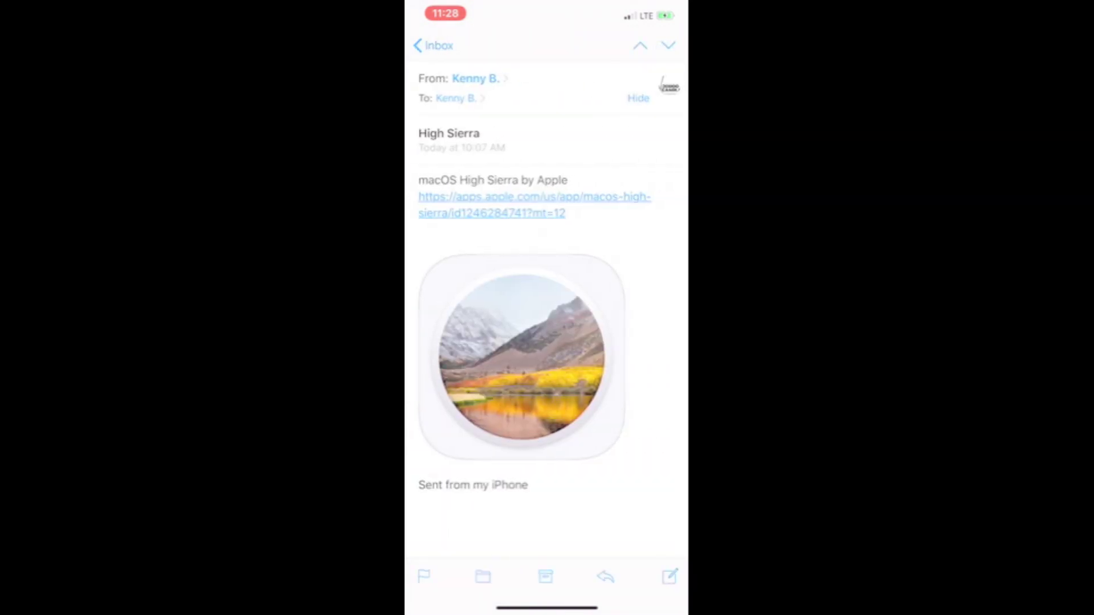